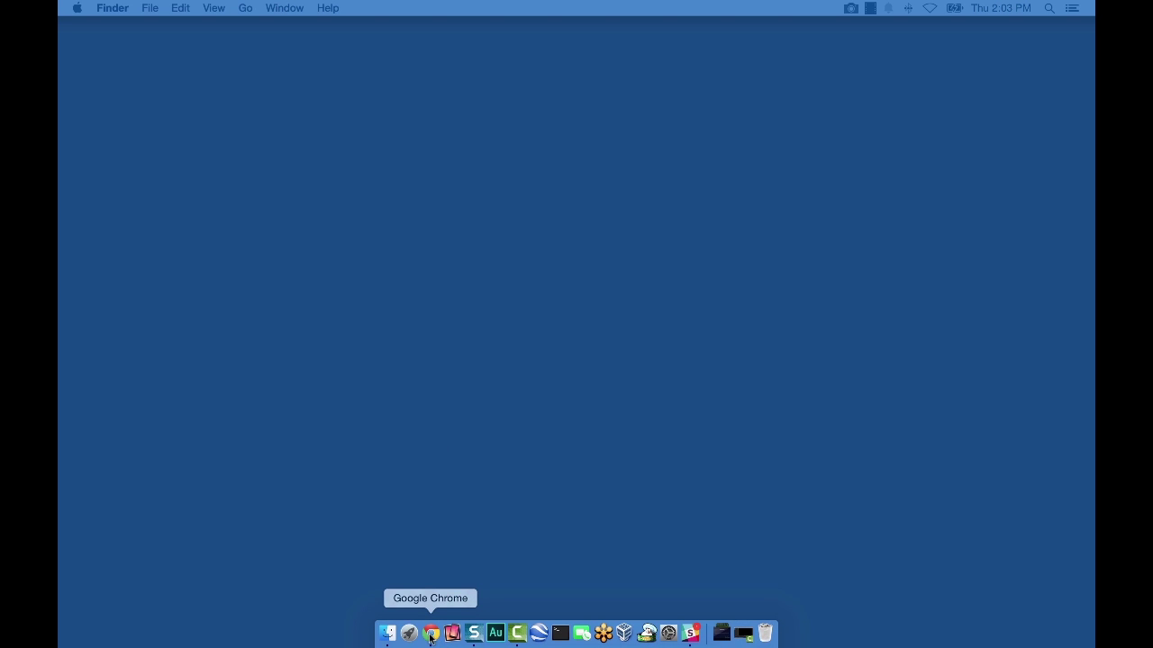
Launch Google Chrome and load cad.onshape.com
{"action": "left_click", "coordinate": [431, 635]}
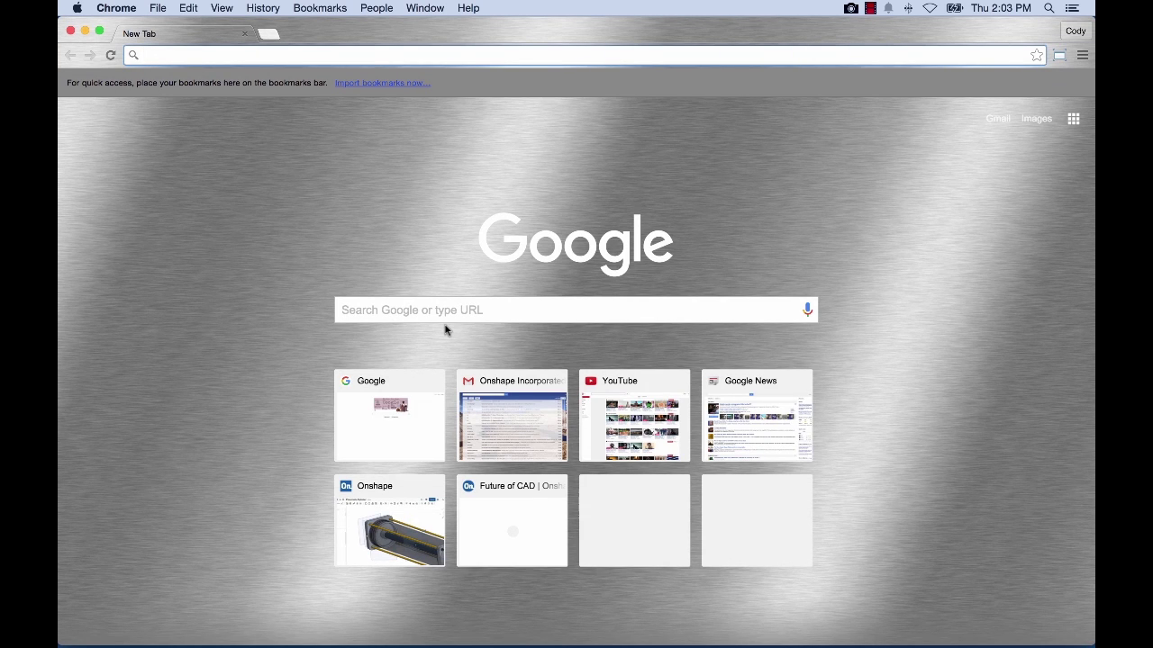
{"action": "type", "text": "ca"}
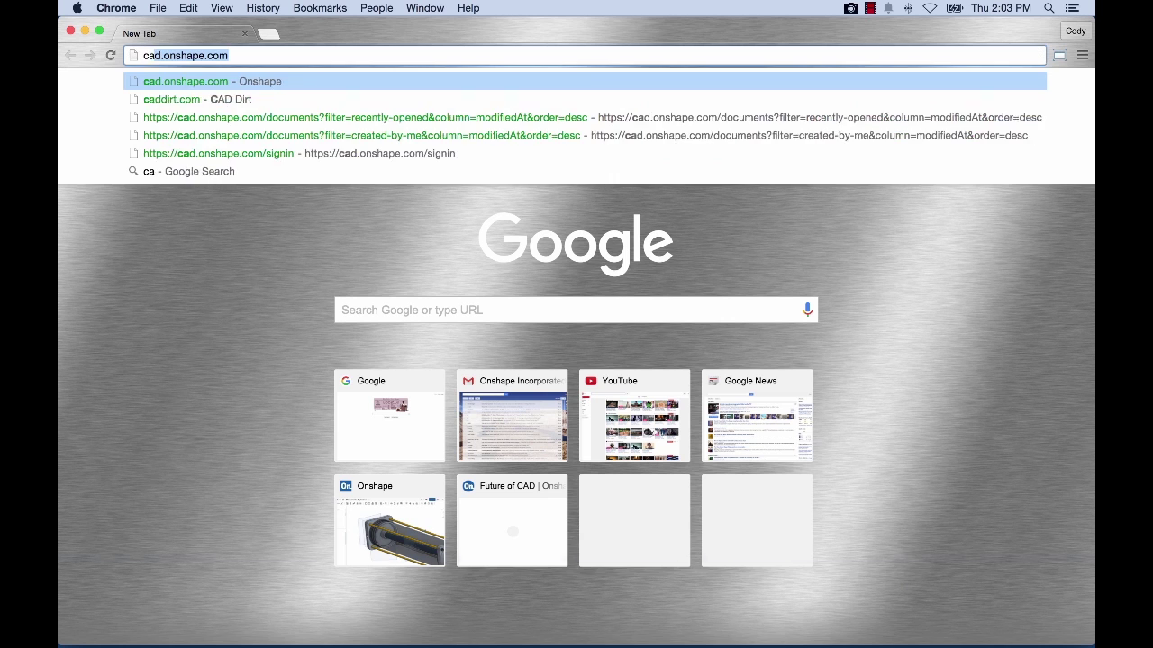
{"action": "type", "text": "d.onshape.com"}
{"action": "key", "text": "Return"}
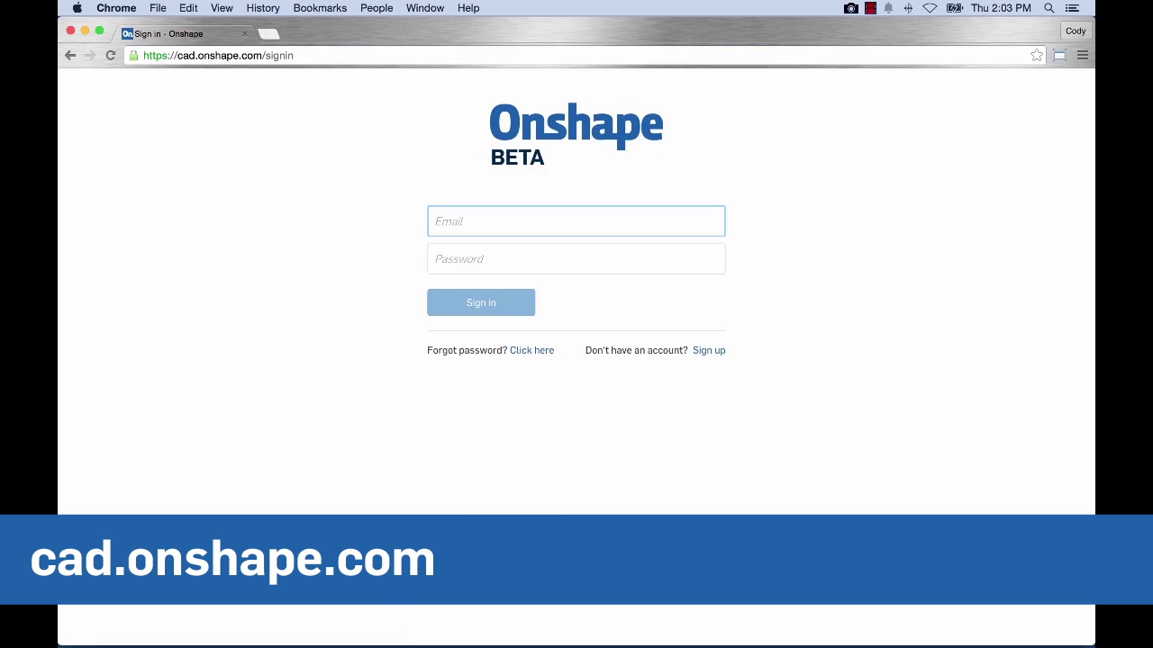
Sign in to Onshape with the account email and password
{"action": "key", "text": "Tab"}
{"action": "type", "text": "•••••••••••"}
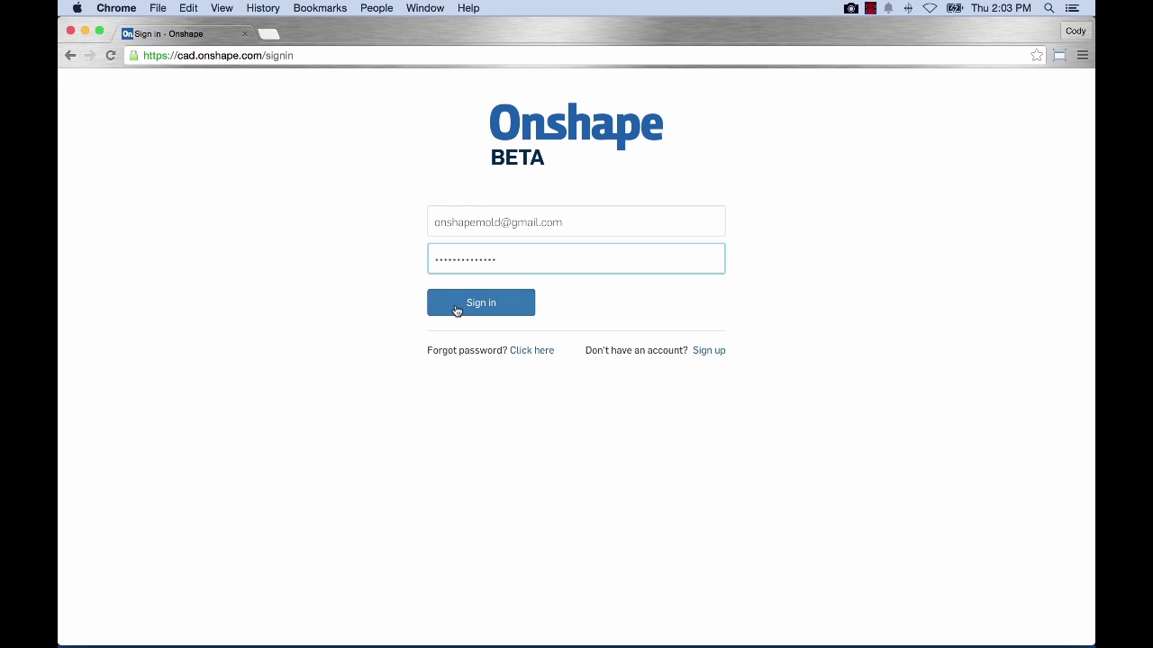
{"action": "left_click", "coordinate": [458, 311]}
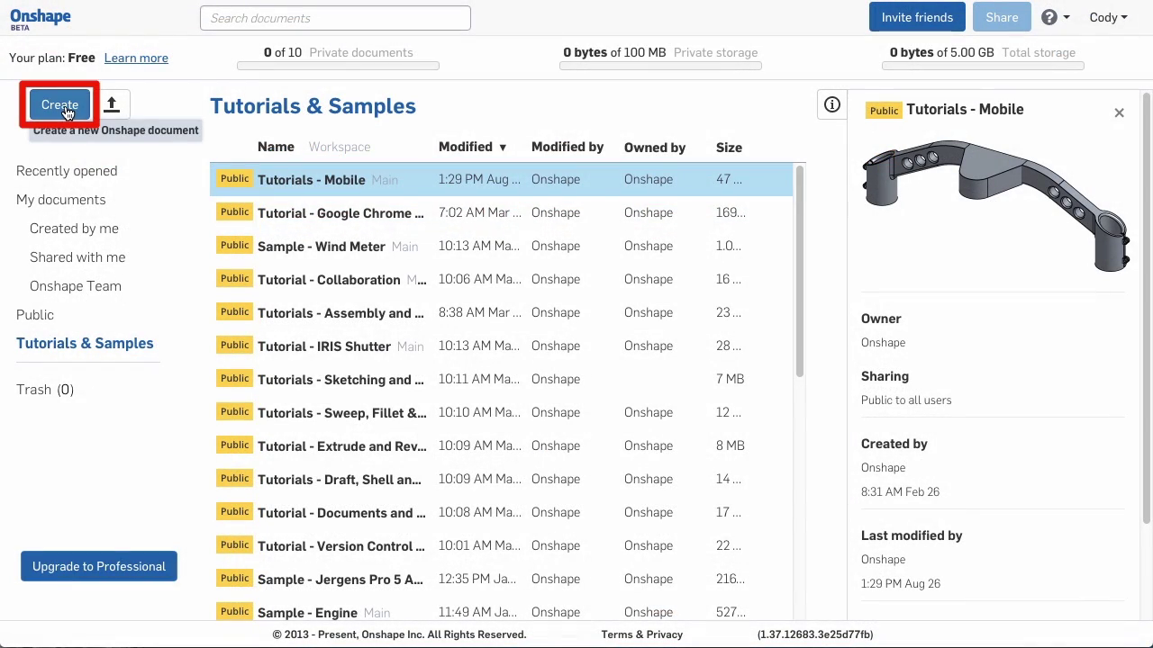
Create a new Onshape document named 'First Part'
{"action": "left_click", "coordinate": [59, 105]}
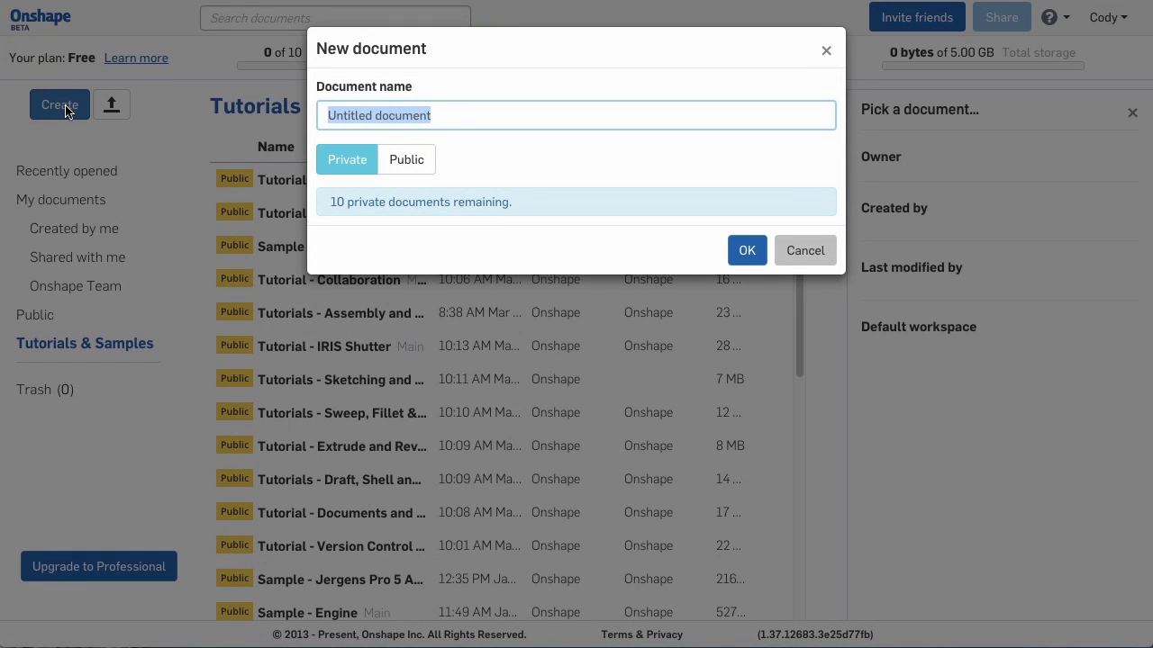
{"action": "type", "text": "First Part"}
{"action": "left_click", "coordinate": [745, 253]}
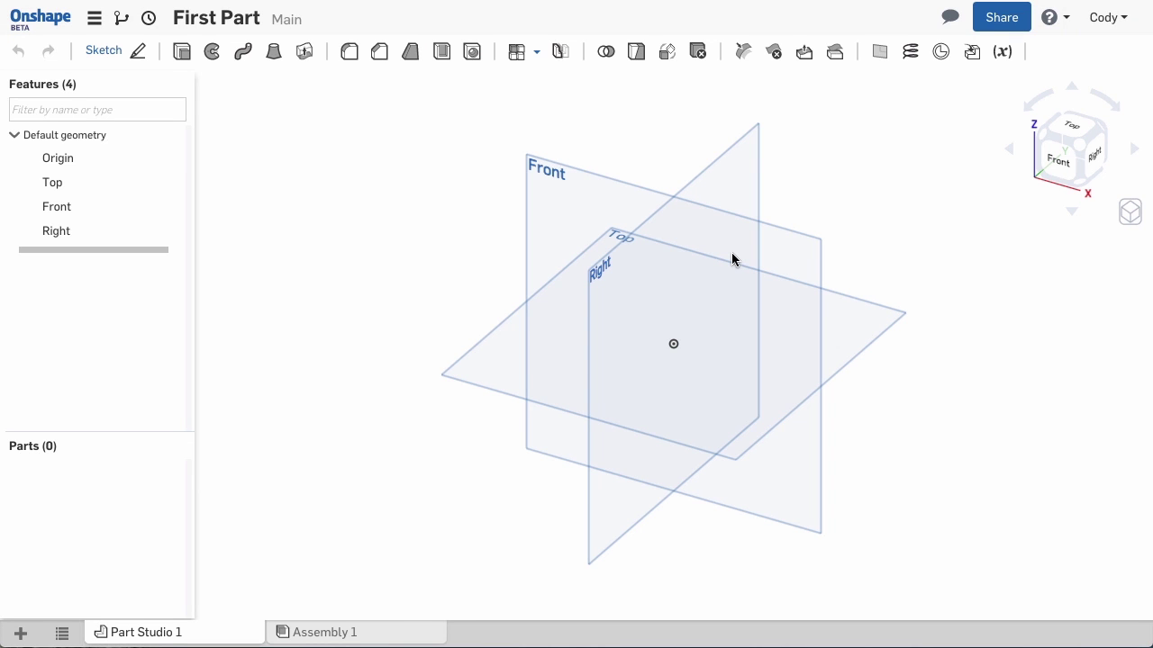
Shift the view slightly left and select the Front plane in Part Studio 1
{"action": "middle_click_drag", "start_coordinate": [443, 219], "coordinate": [401, 217]}
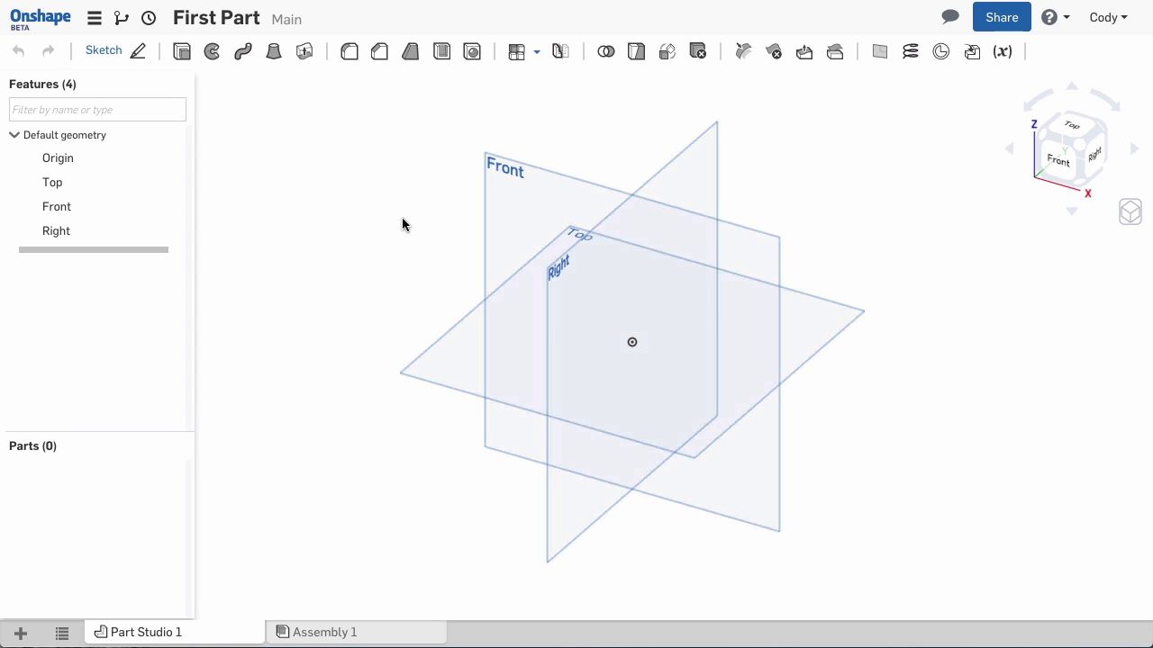
{"action": "middle_click_drag", "start_coordinate": [402, 224], "coordinate": [398, 224]}
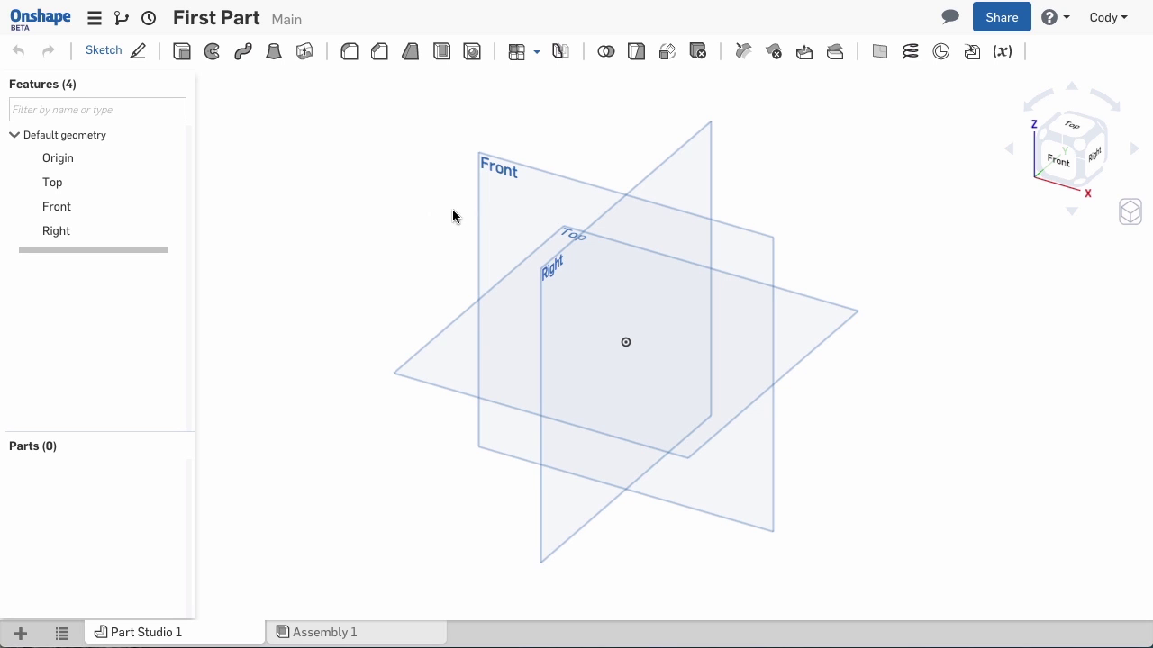
{"action": "left_click", "coordinate": [495, 196]}
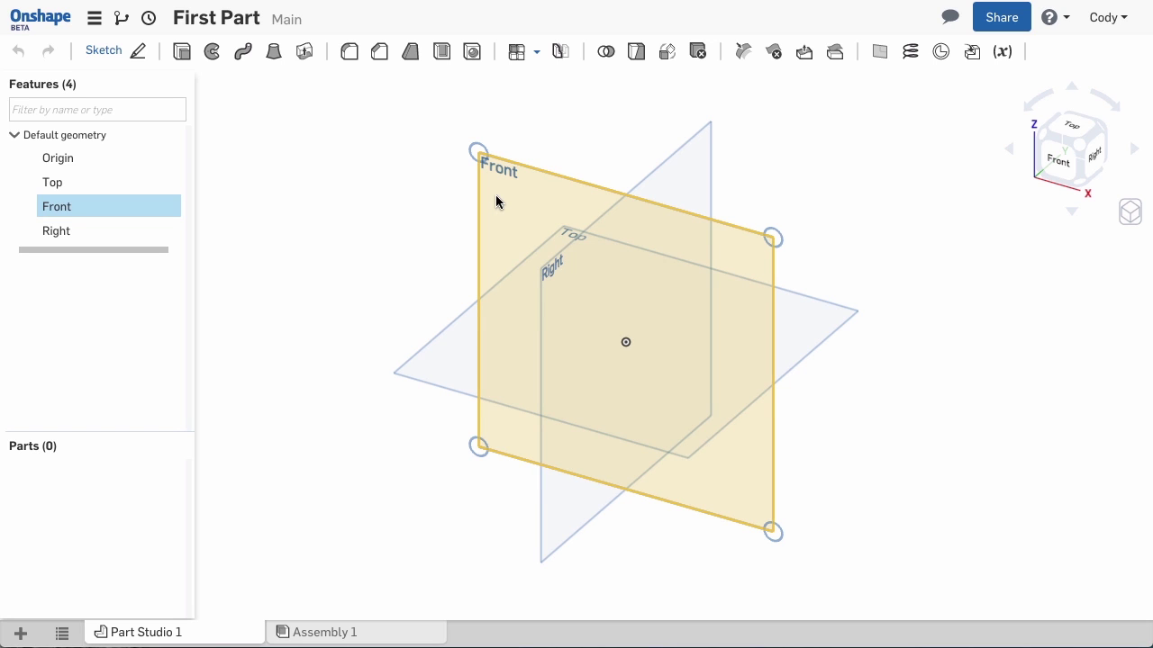
Start Sketch 1 on the Front plane and view it normal to the sketch plane
{"action": "left_click", "coordinate": [127, 54]}
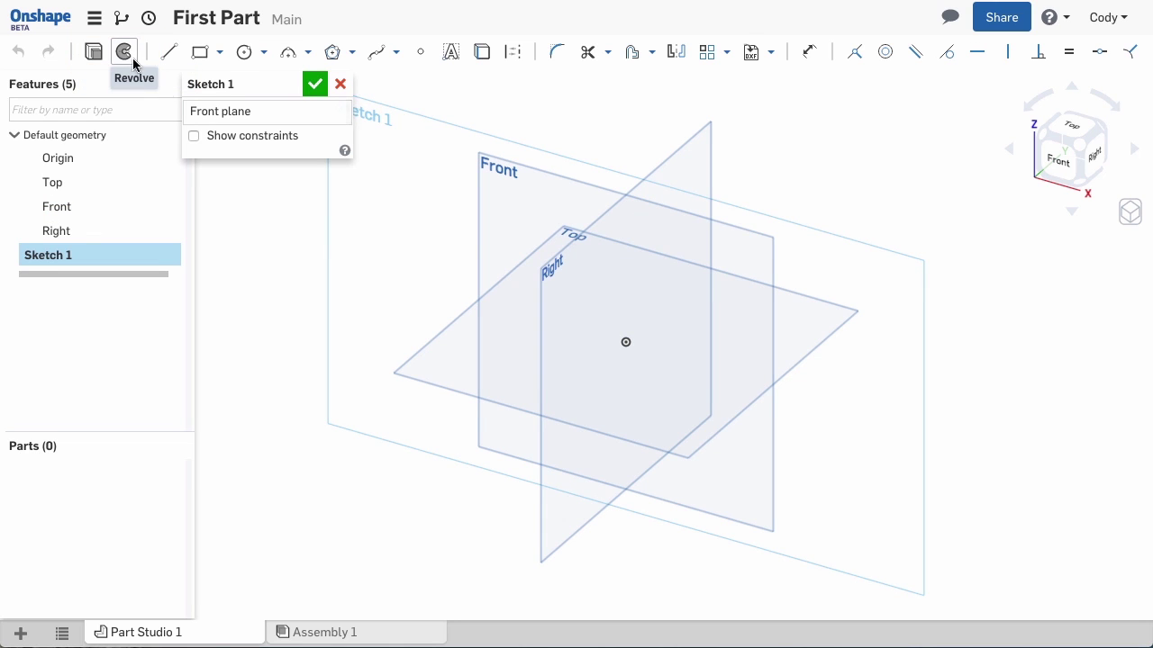
{"action": "right_click", "coordinate": [277, 225]}
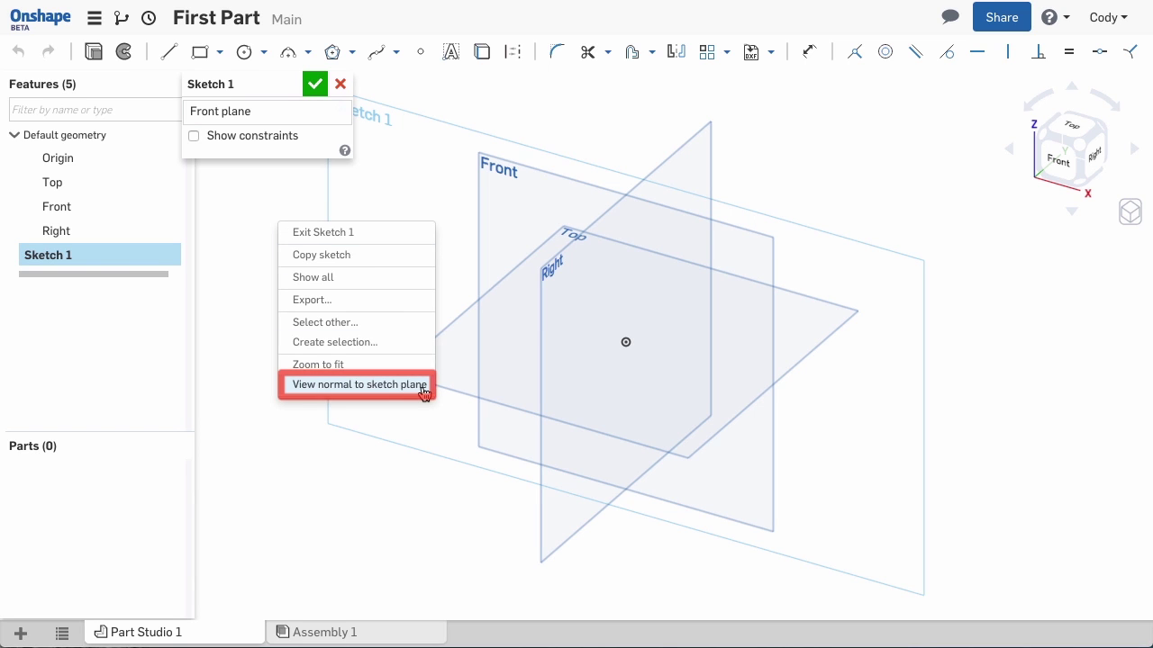
{"action": "left_click", "coordinate": [360, 384]}
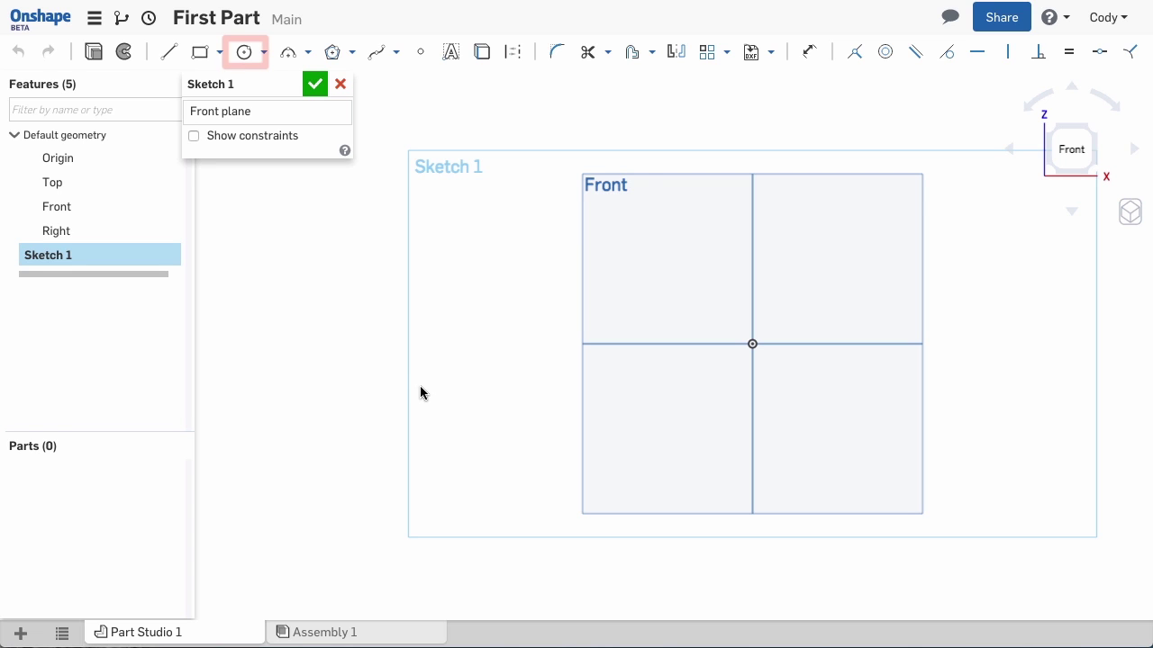
Draw a circle centred on the origin and a smaller circle to its right
{"action": "left_click", "coordinate": [245, 54]}
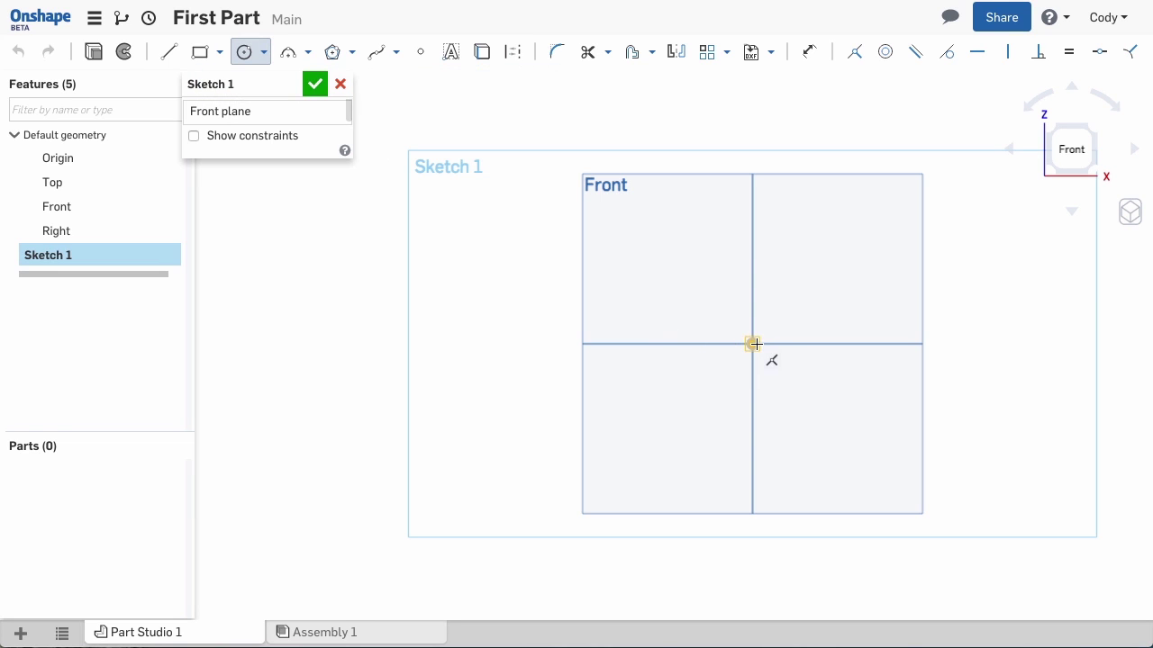
{"action": "left_click_drag", "start_coordinate": [752, 344], "coordinate": [663, 376]}
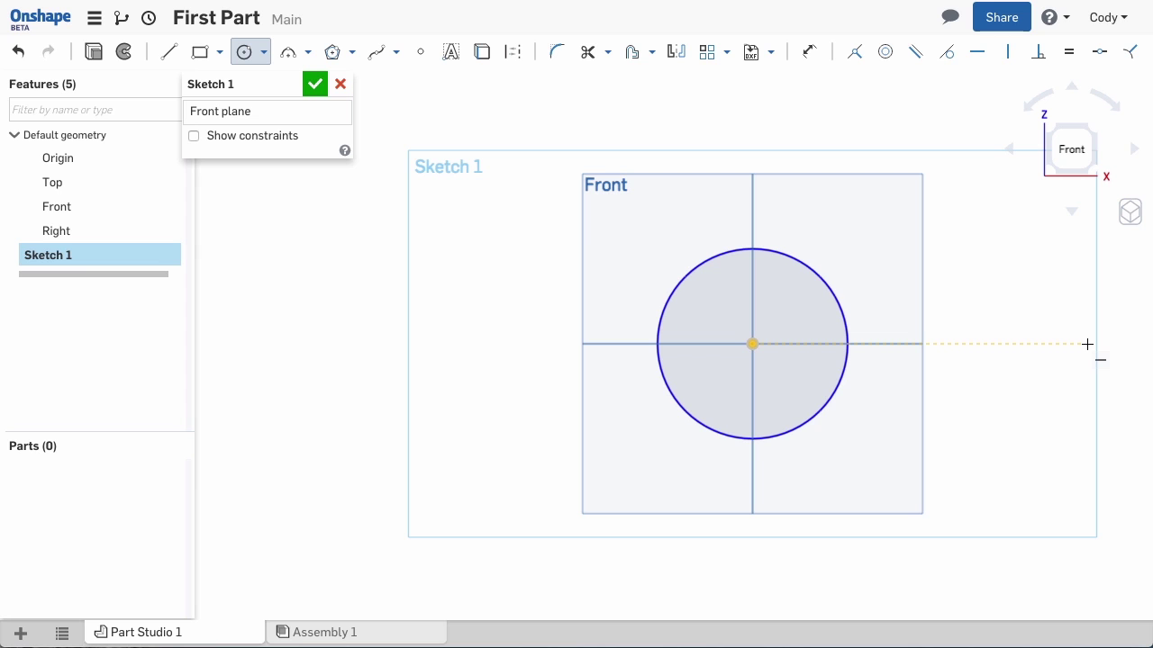
{"action": "left_click_drag", "start_coordinate": [1090, 344], "coordinate": [1059, 406]}
{"action": "middle_click_drag", "start_coordinate": [1000, 418], "coordinate": [872, 420]}
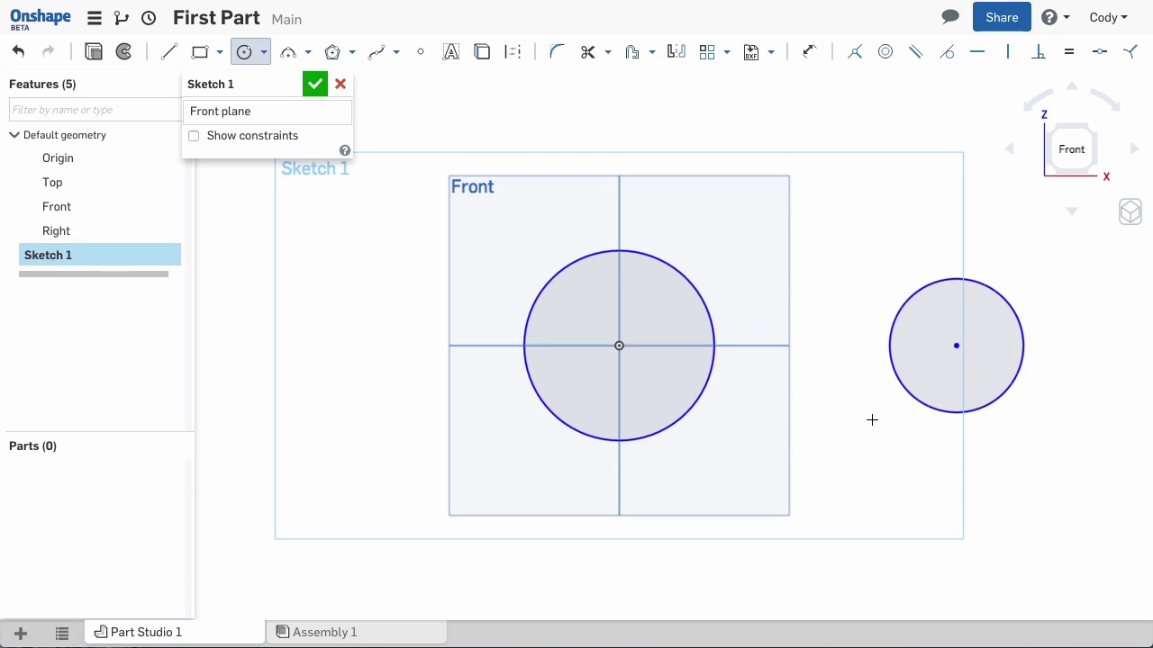
Draw two lines joining the tops and bottoms of the large and small circles
{"action": "left_click", "coordinate": [172, 56]}
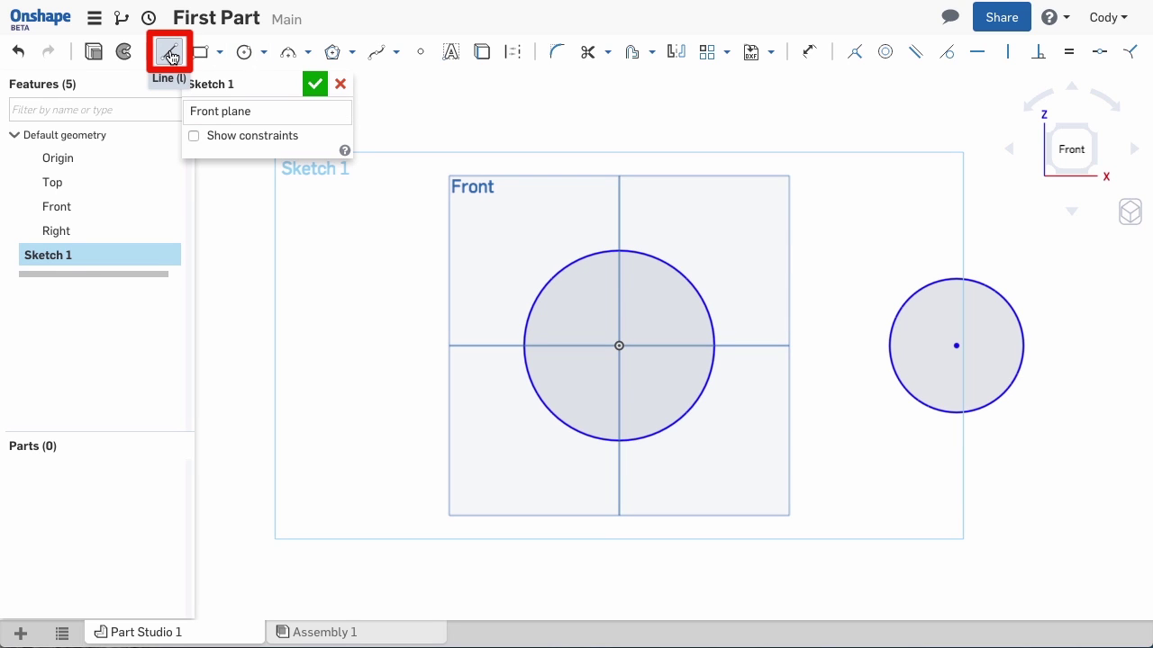
{"action": "left_click", "coordinate": [647, 255]}
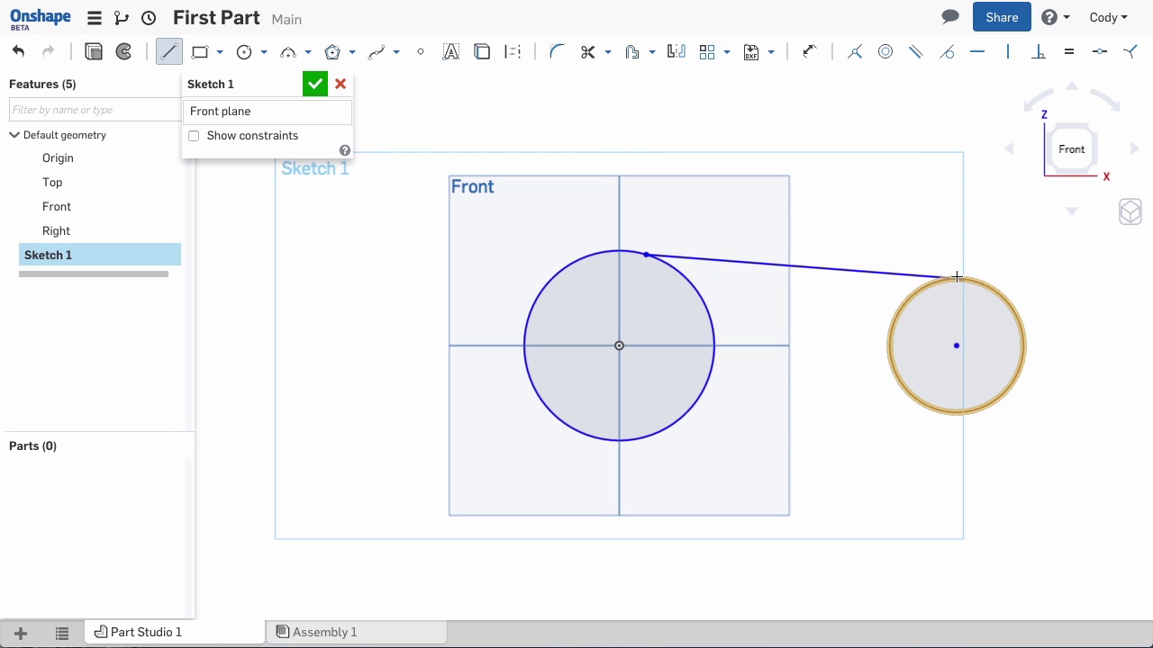
{"action": "left_click", "coordinate": [957, 277]}
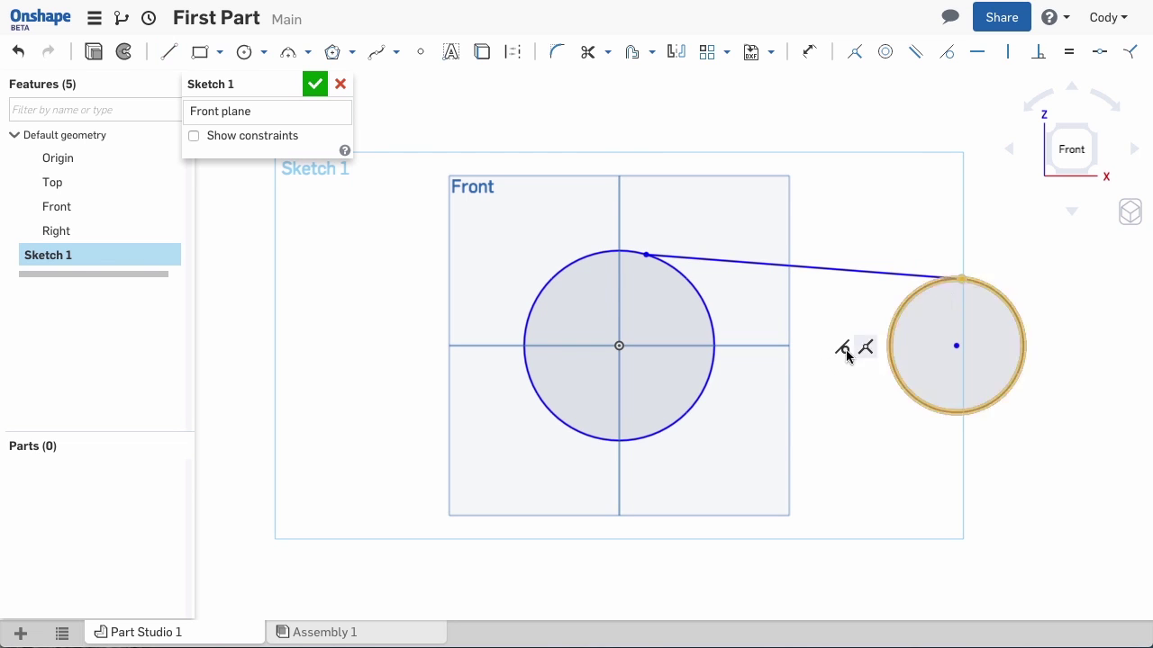
{"action": "left_click", "coordinate": [636, 441]}
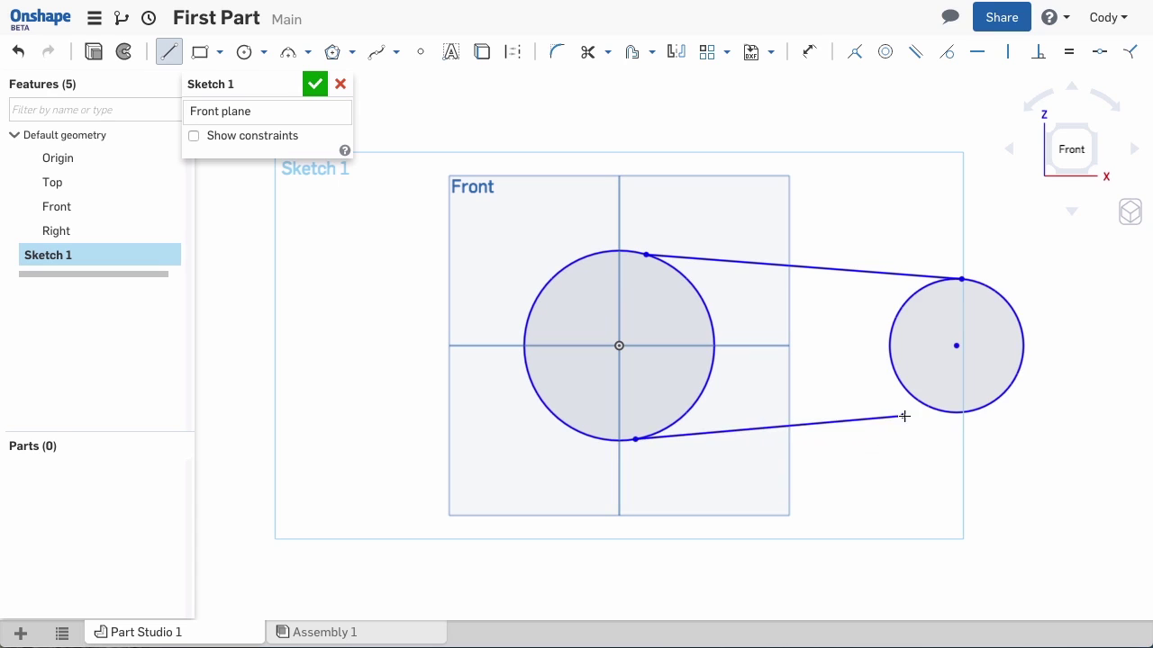
{"action": "left_click", "coordinate": [958, 413]}
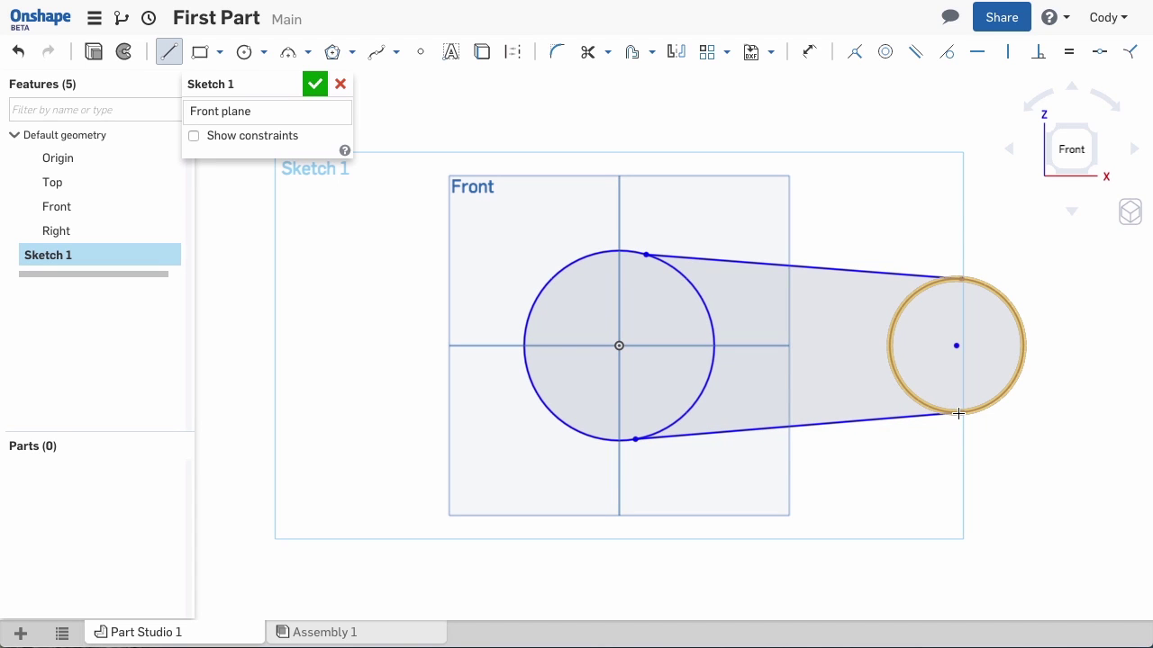
{"action": "key", "text": "Escape"}
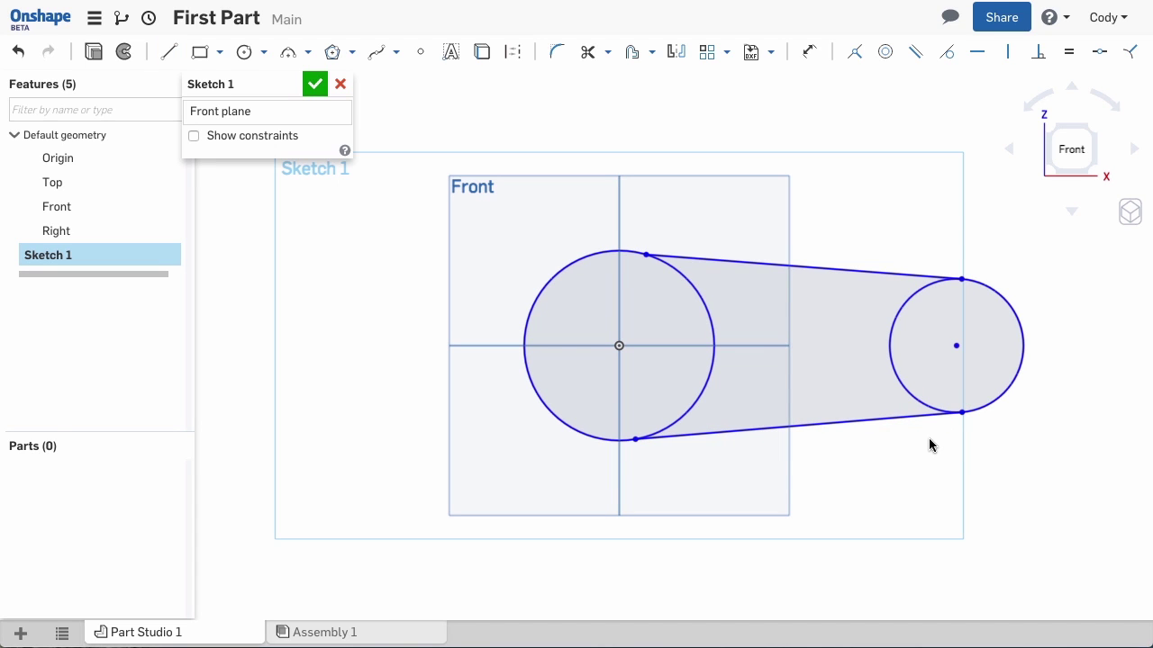
Constrain the upper and lower connecting lines tangent to the large left circle
{"action": "left_click", "coordinate": [684, 255]}
{"action": "left_click", "coordinate": [595, 257]}
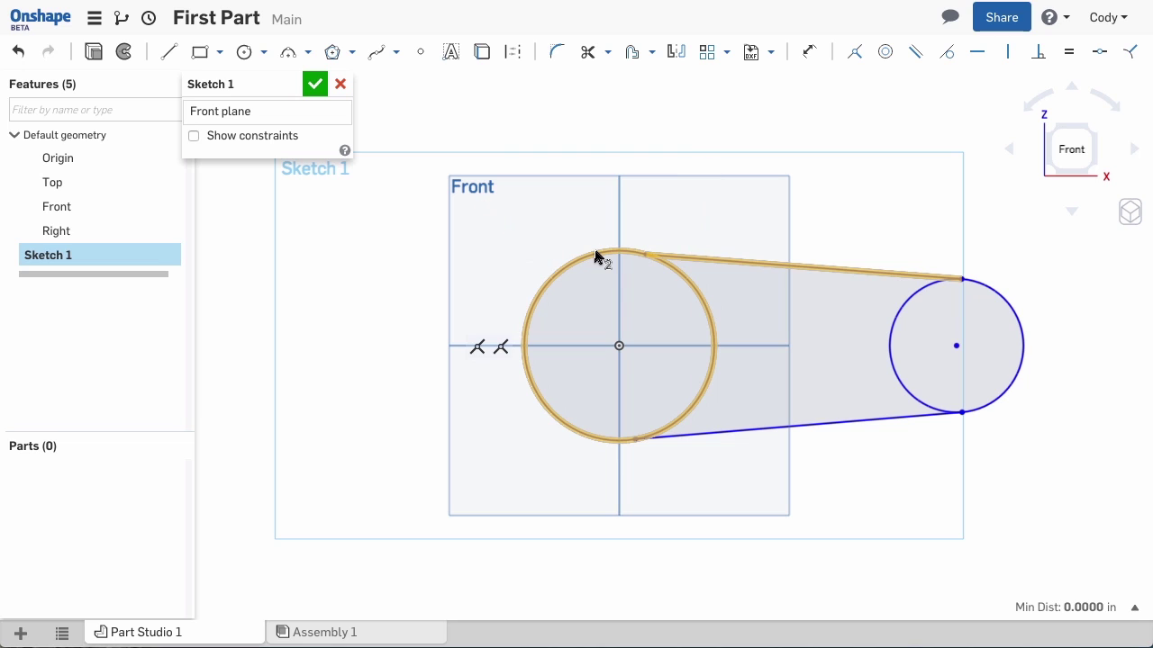
{"action": "left_click", "coordinate": [948, 60]}
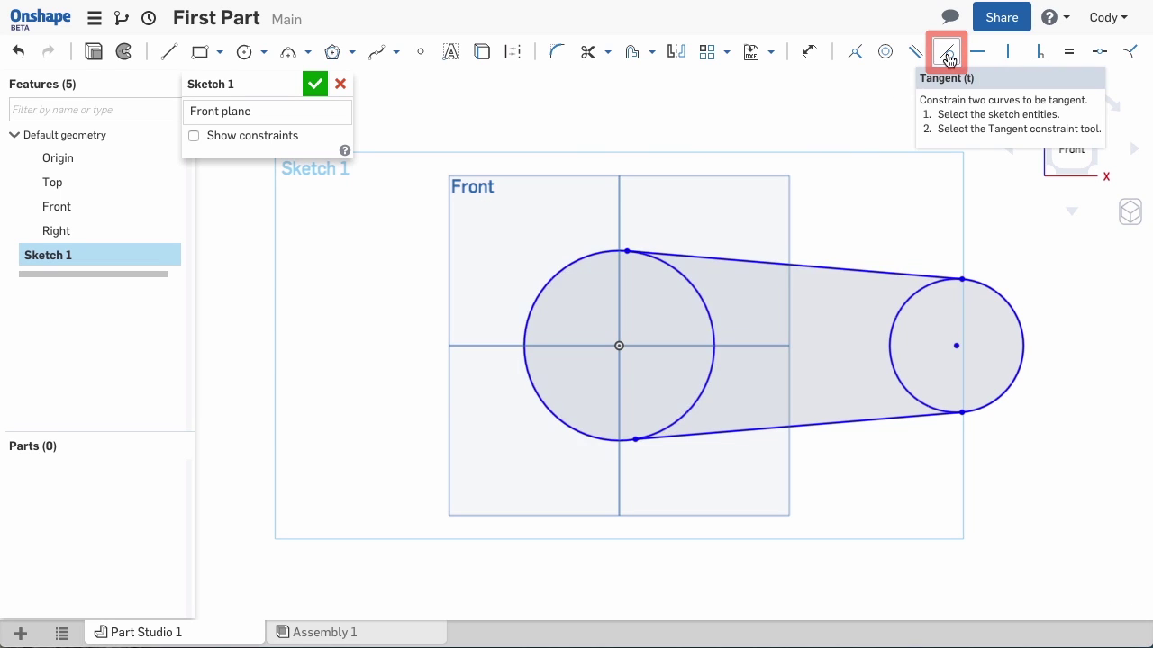
{"action": "left_click", "coordinate": [793, 427]}
{"action": "left_click", "coordinate": [699, 410]}
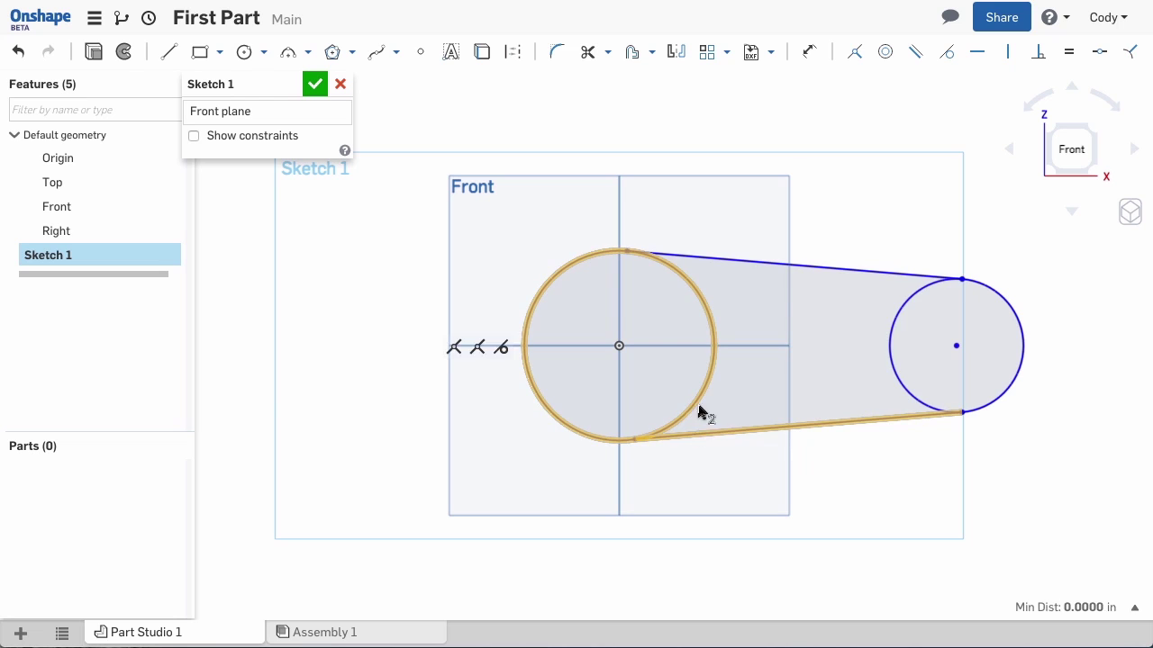
{"action": "left_click", "coordinate": [948, 54]}
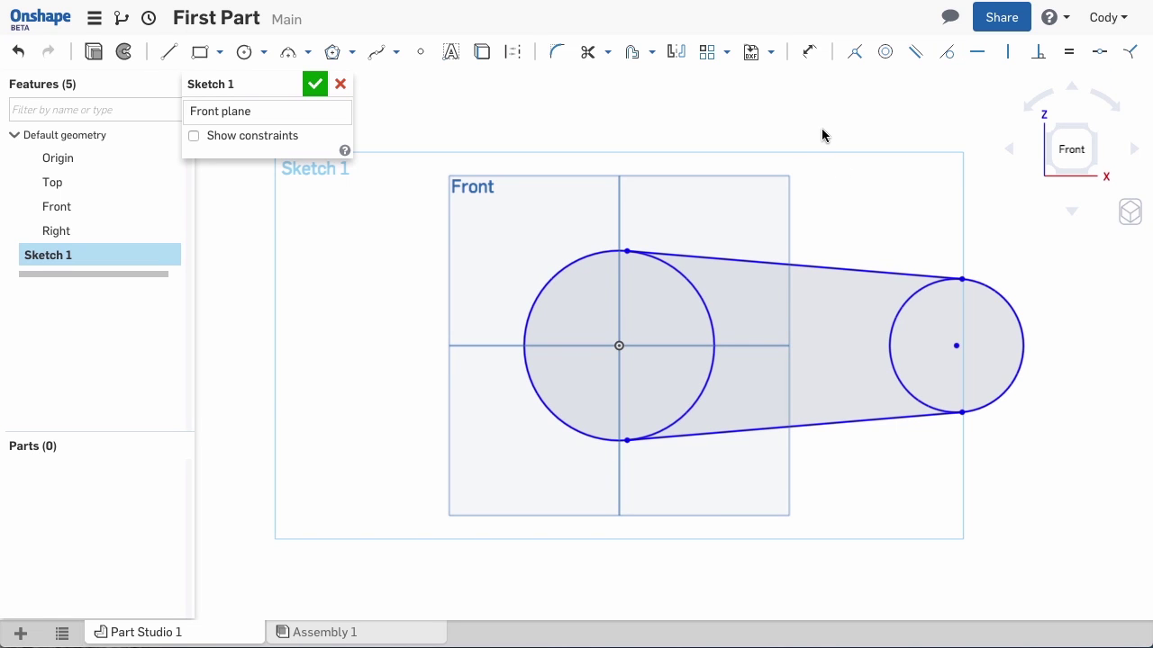
Dimension the left circle to Ø2.25 and the right circle to Ø1.5
{"action": "key", "text": "f"}
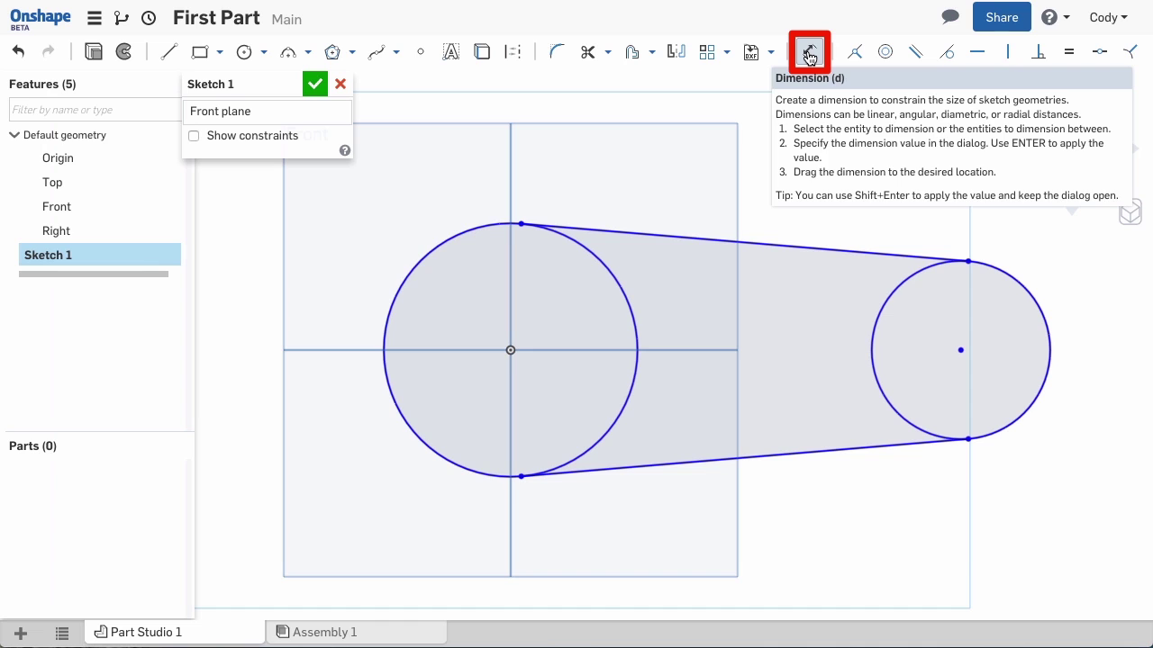
{"action": "left_click", "coordinate": [808, 54]}
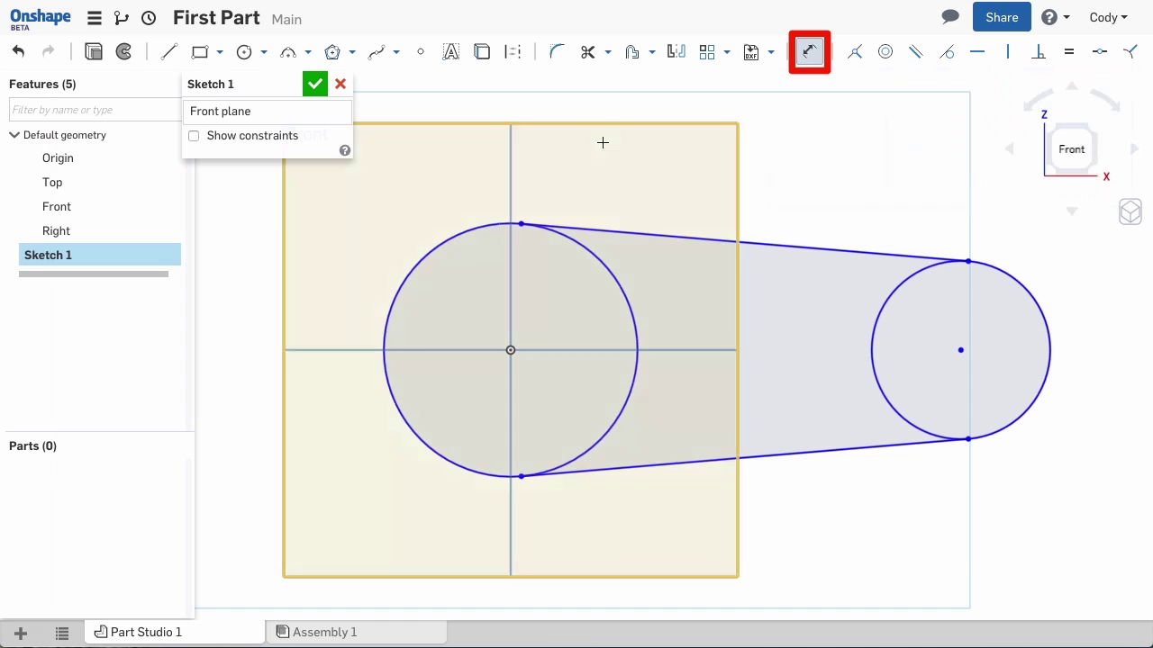
{"action": "left_click", "coordinate": [478, 228]}
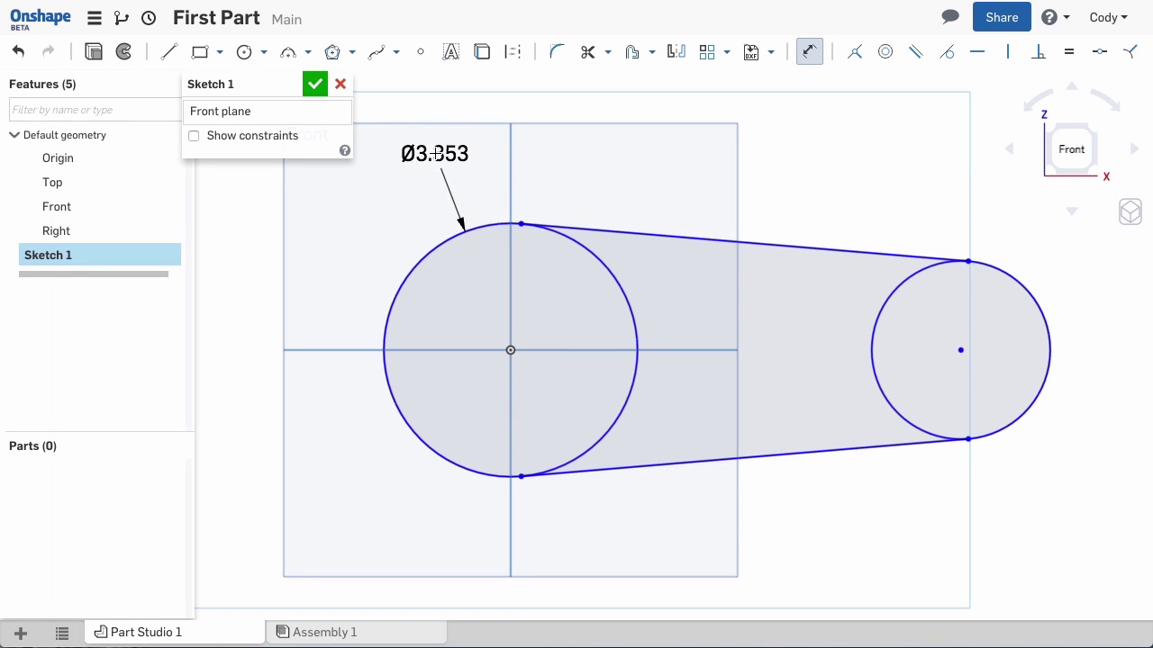
{"action": "left_click", "coordinate": [435, 153]}
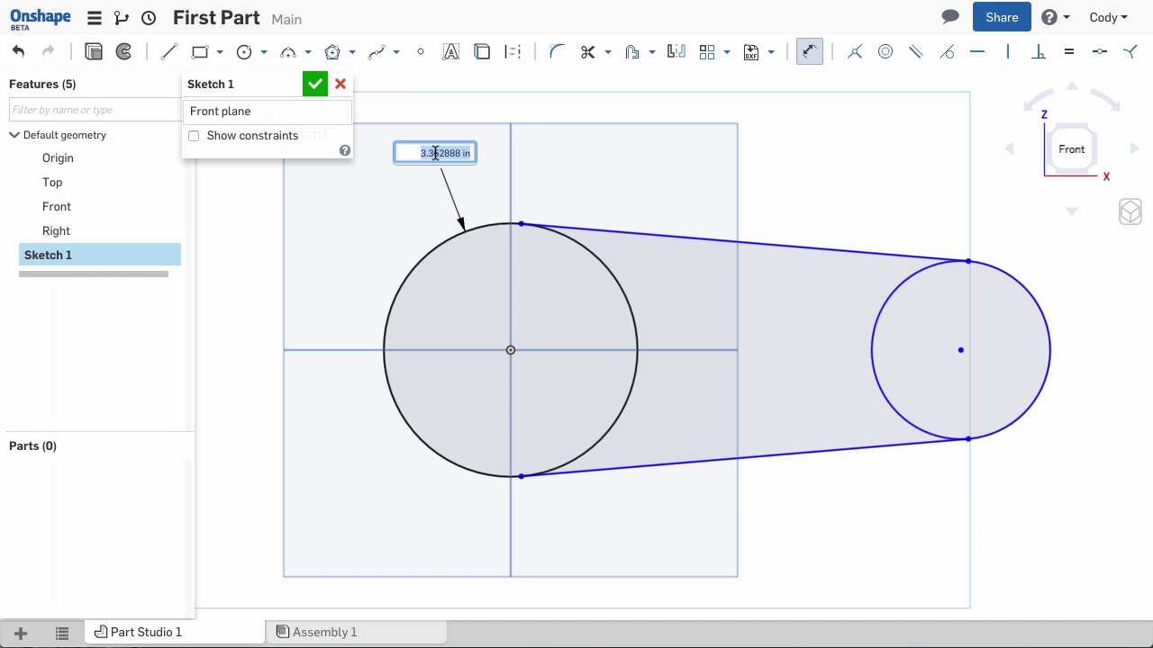
{"action": "type", "text": "2.25"}
{"action": "key", "text": "Return"}
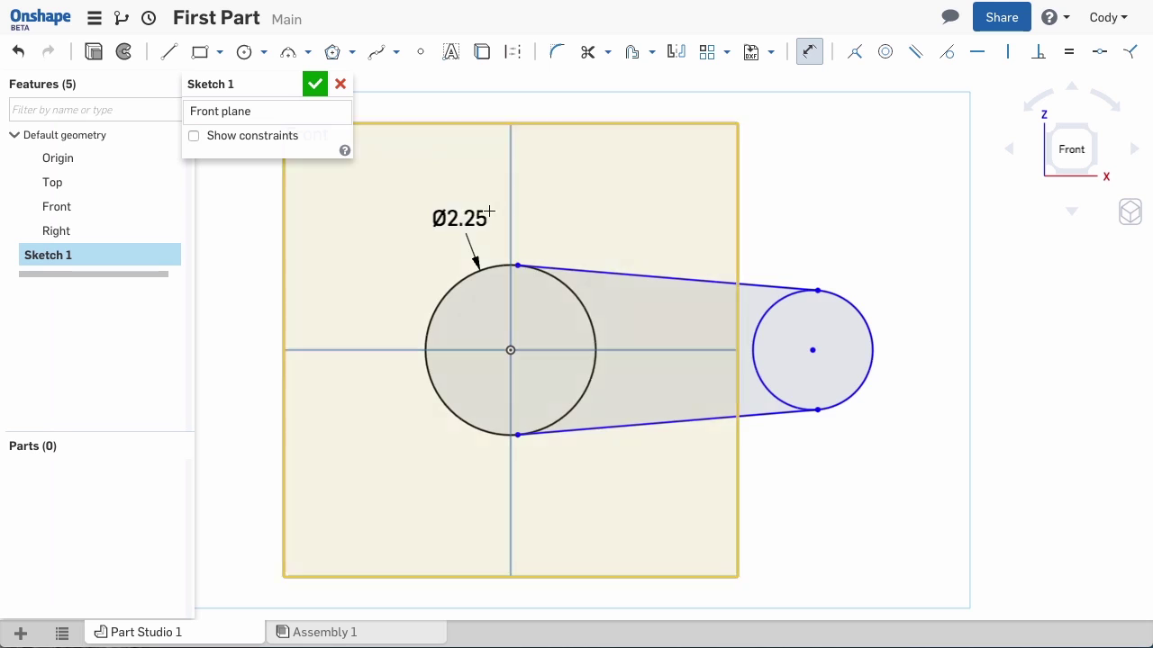
{"action": "left_click", "coordinate": [864, 322]}
{"action": "left_click", "coordinate": [908, 236]}
{"action": "type", "text": "1"}
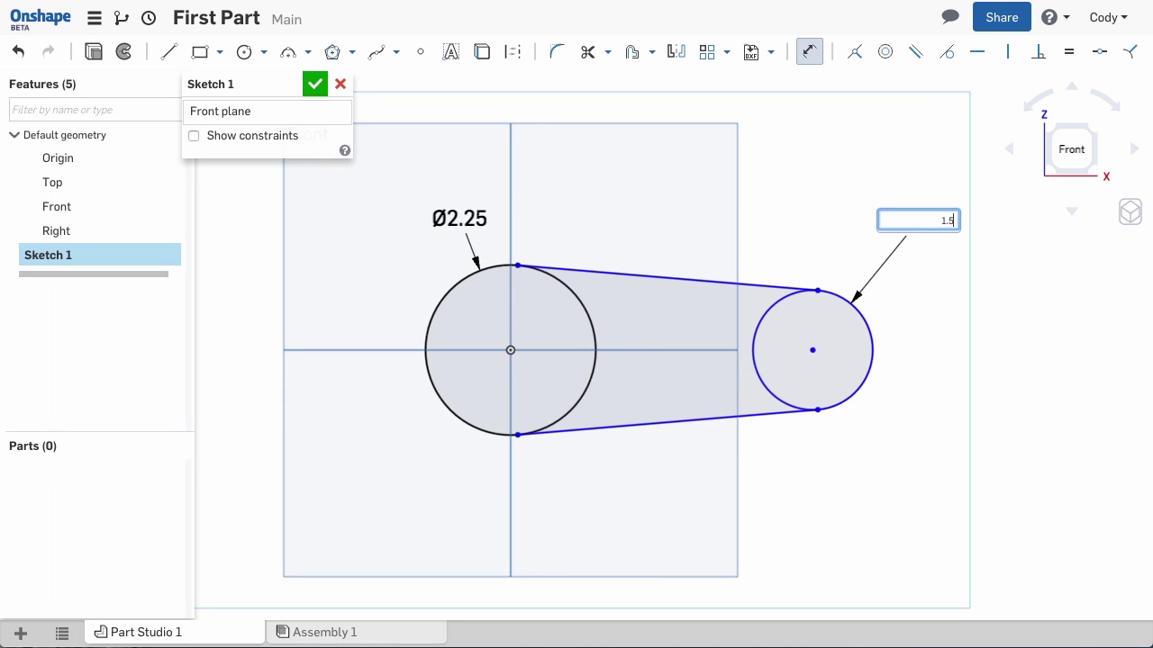
{"action": "type", "text": ".5"}
{"action": "key", "text": "Return"}
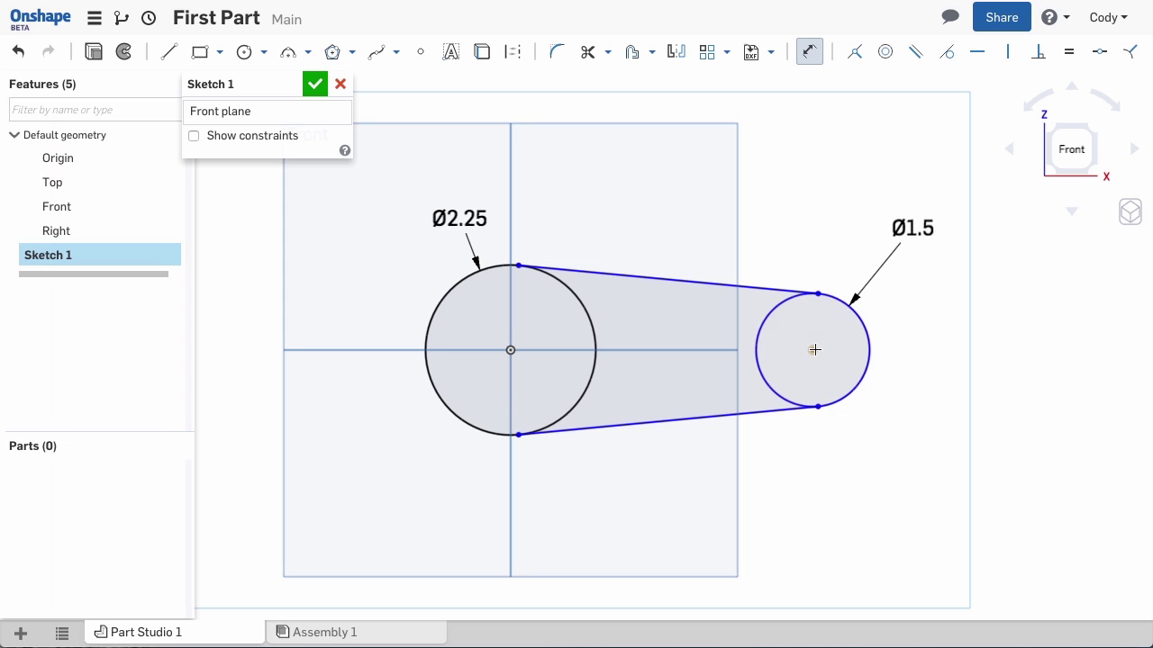
Set the centre-to-centre distance between the two circles to 2.125
{"action": "left_click", "coordinate": [812, 351]}
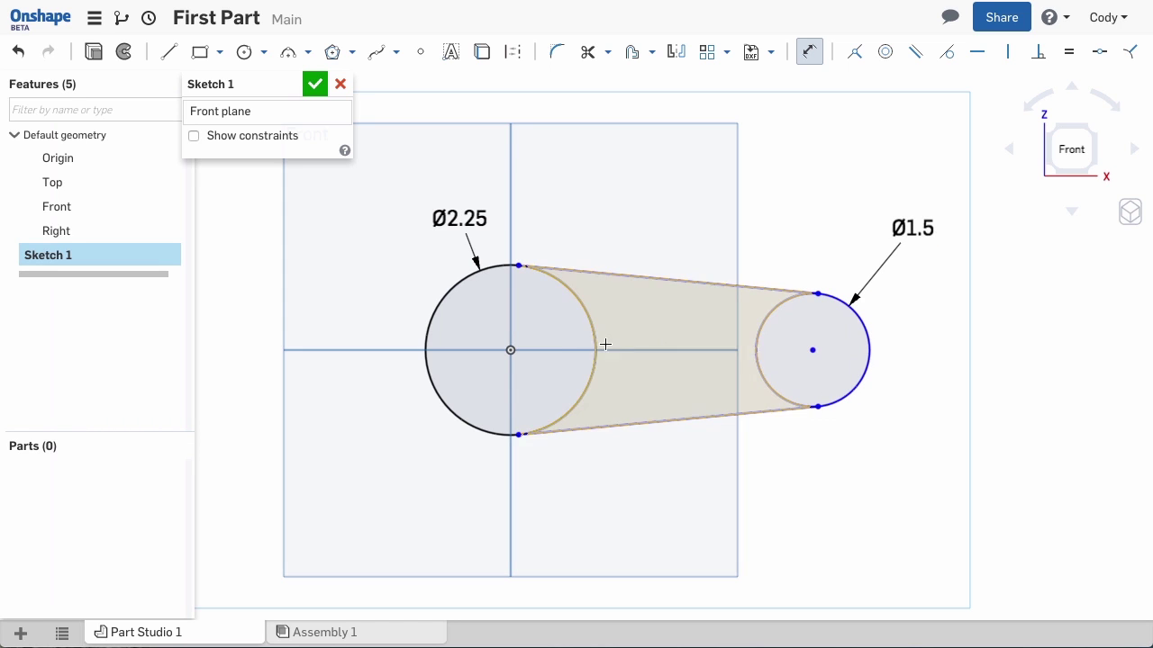
{"action": "left_click", "coordinate": [511, 350]}
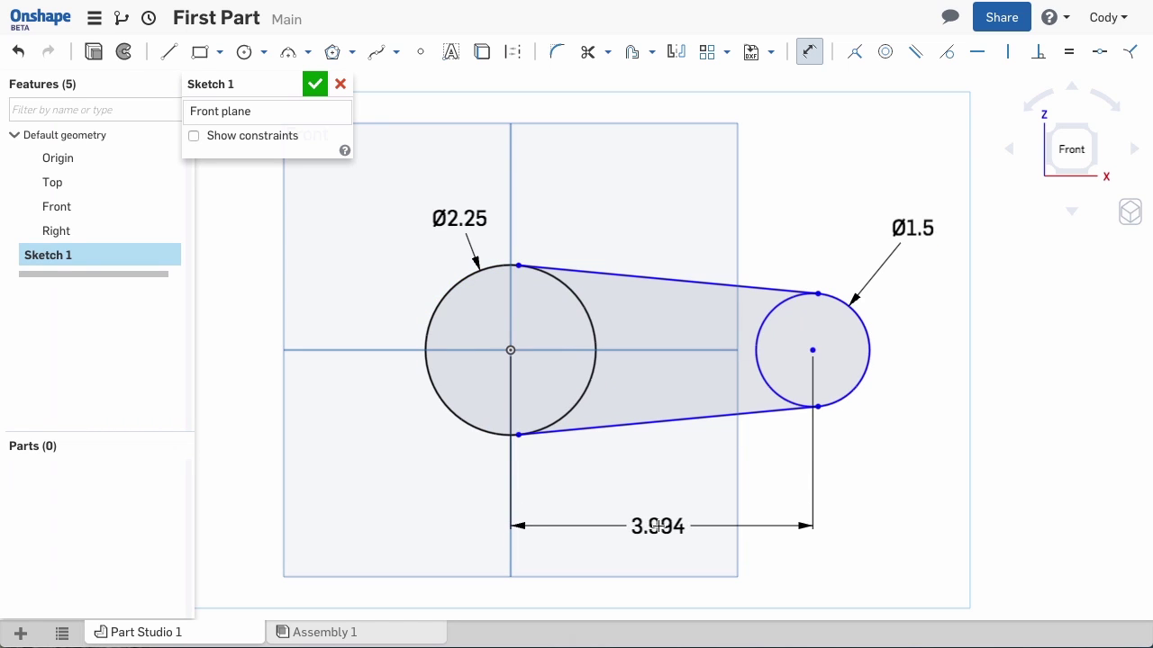
{"action": "left_click", "coordinate": [658, 526]}
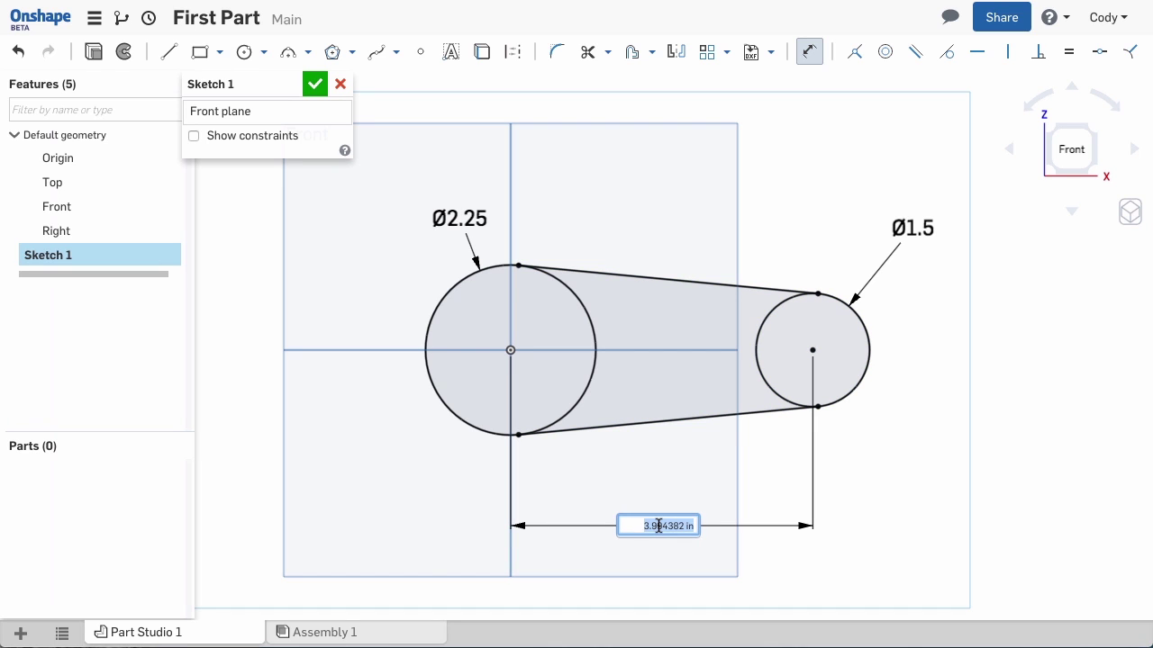
{"action": "key", "text": "BackSpace"}
{"action": "type", "text": "2.125"}
{"action": "key", "text": "Return"}
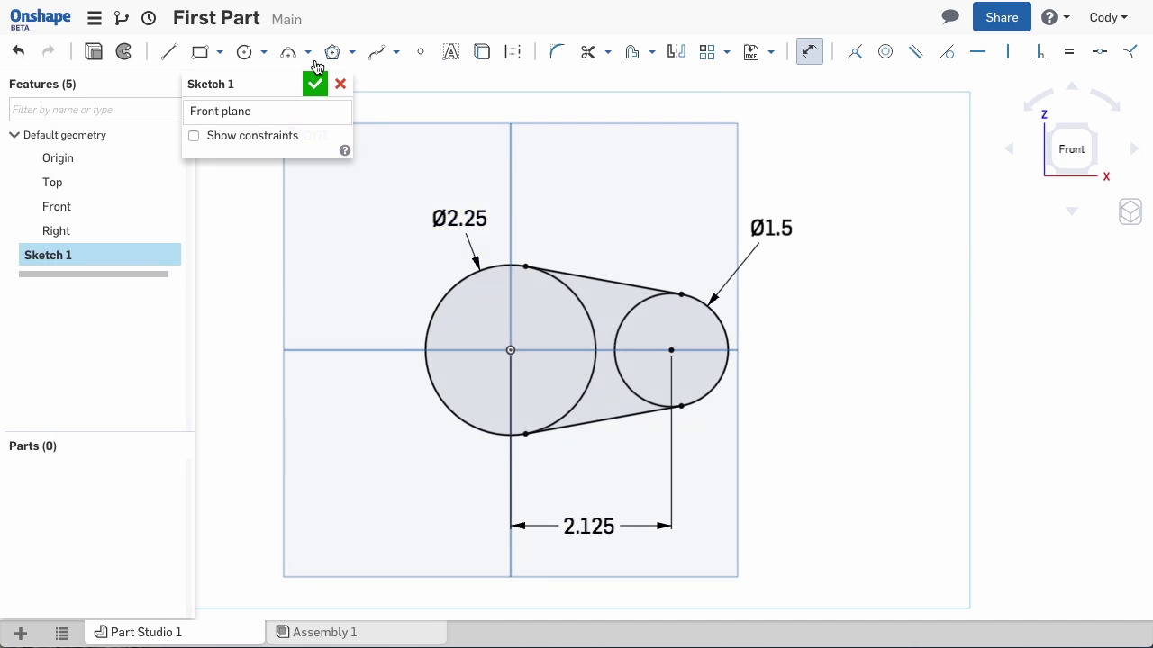
Draw a concentric inner circle at the centre of each outer circle
{"action": "left_click", "coordinate": [244, 53]}
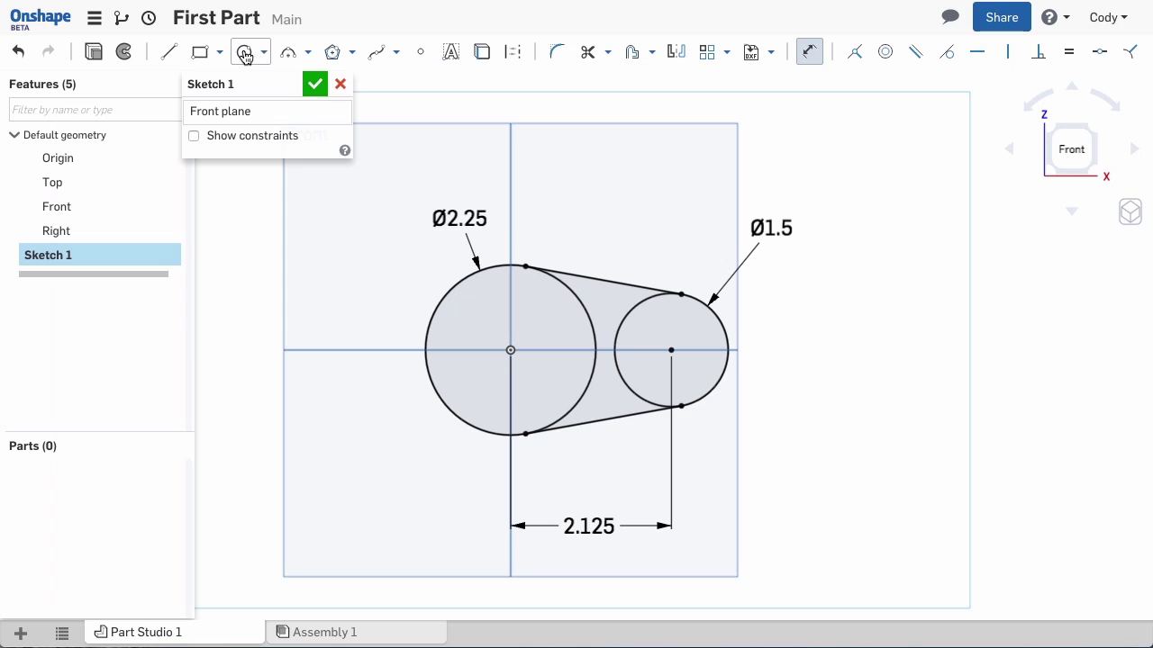
{"action": "left_click", "coordinate": [511, 350]}
{"action": "left_click", "coordinate": [512, 389]}
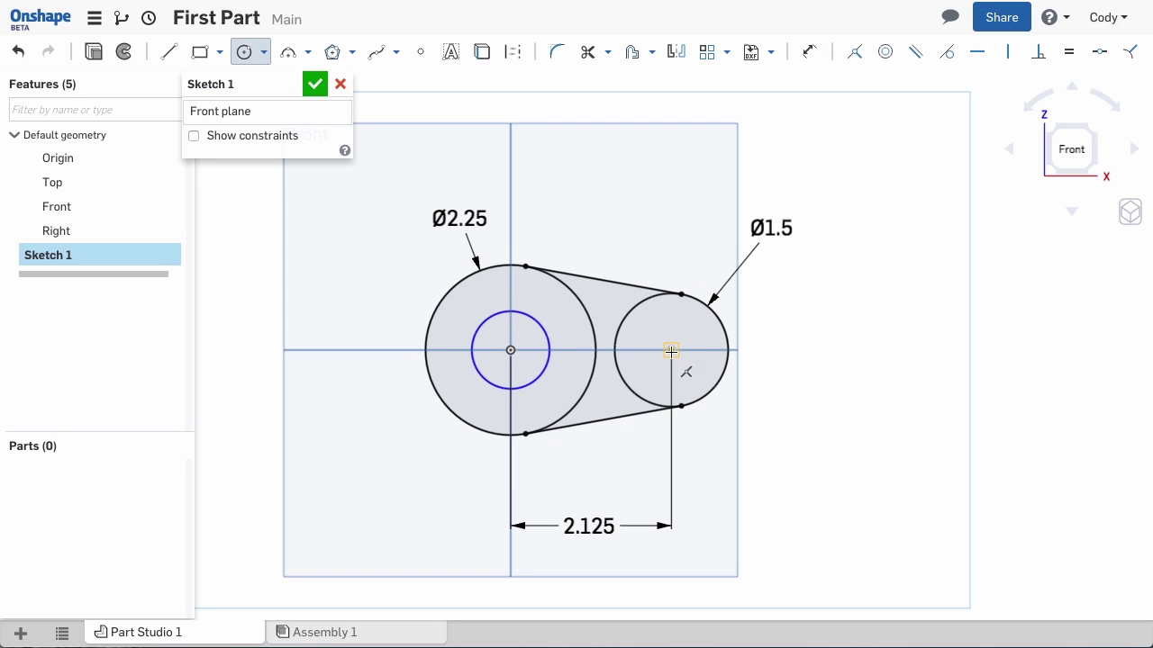
{"action": "left_click", "coordinate": [671, 351]}
{"action": "left_click", "coordinate": [671, 381]}
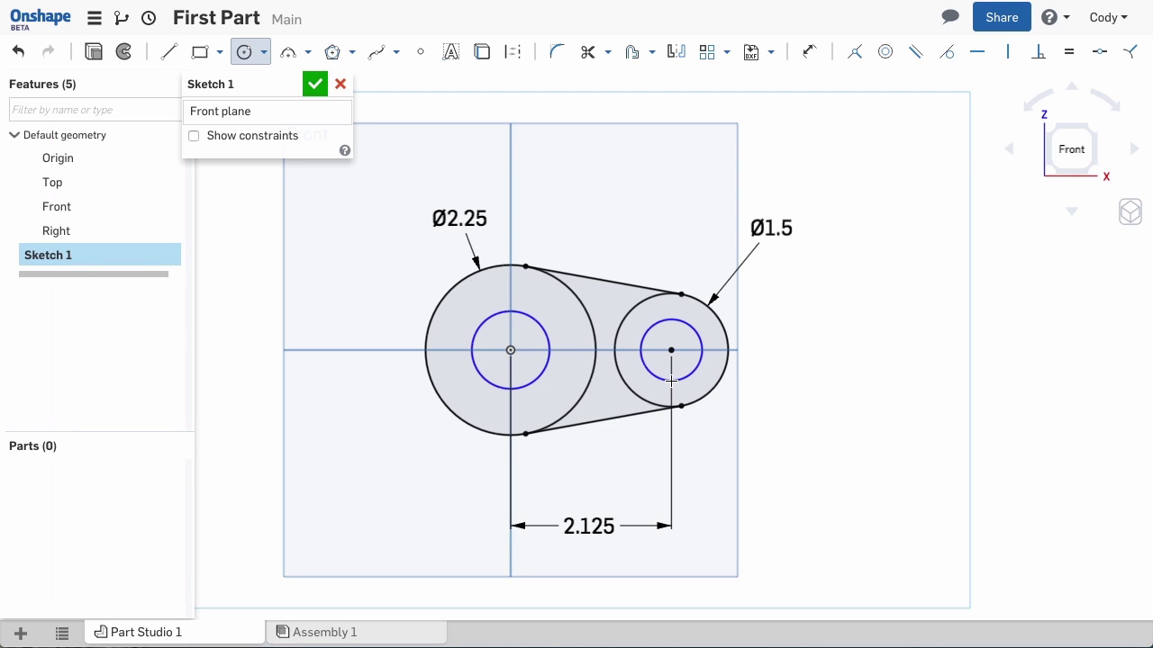
{"action": "key", "text": "Escape"}
Make the two inner circles equal and dimension them Ø1.125
{"action": "left_click", "coordinate": [641, 340]}
{"action": "left_click", "coordinate": [538, 324]}
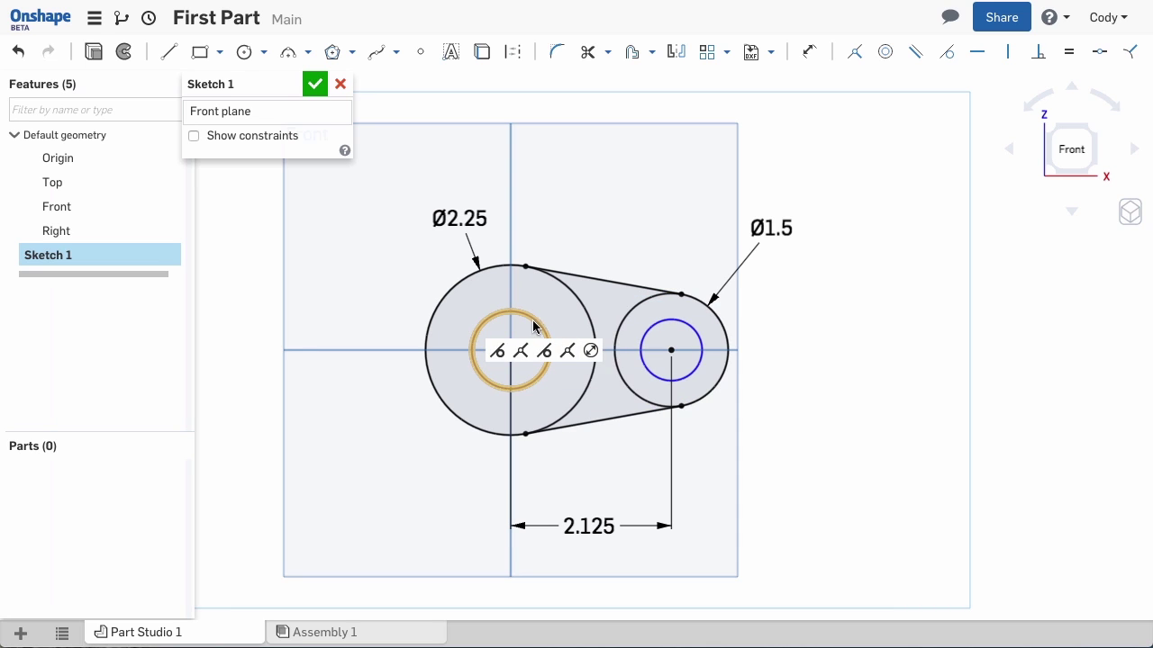
{"action": "left_click", "coordinate": [659, 324]}
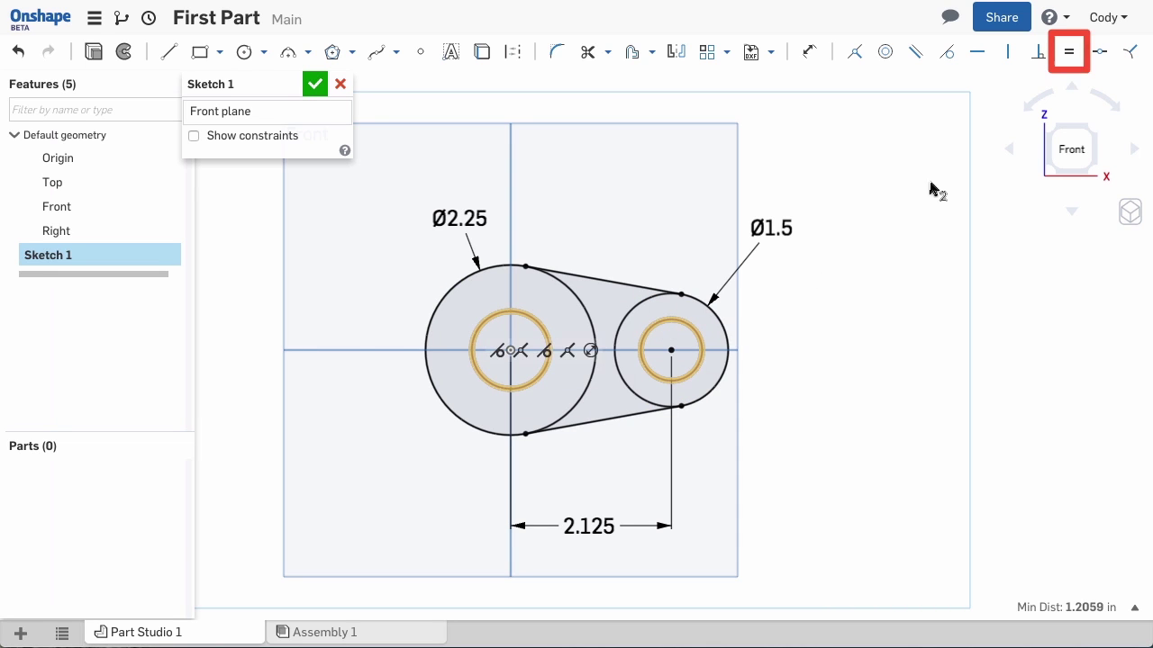
{"action": "left_click", "coordinate": [1071, 56]}
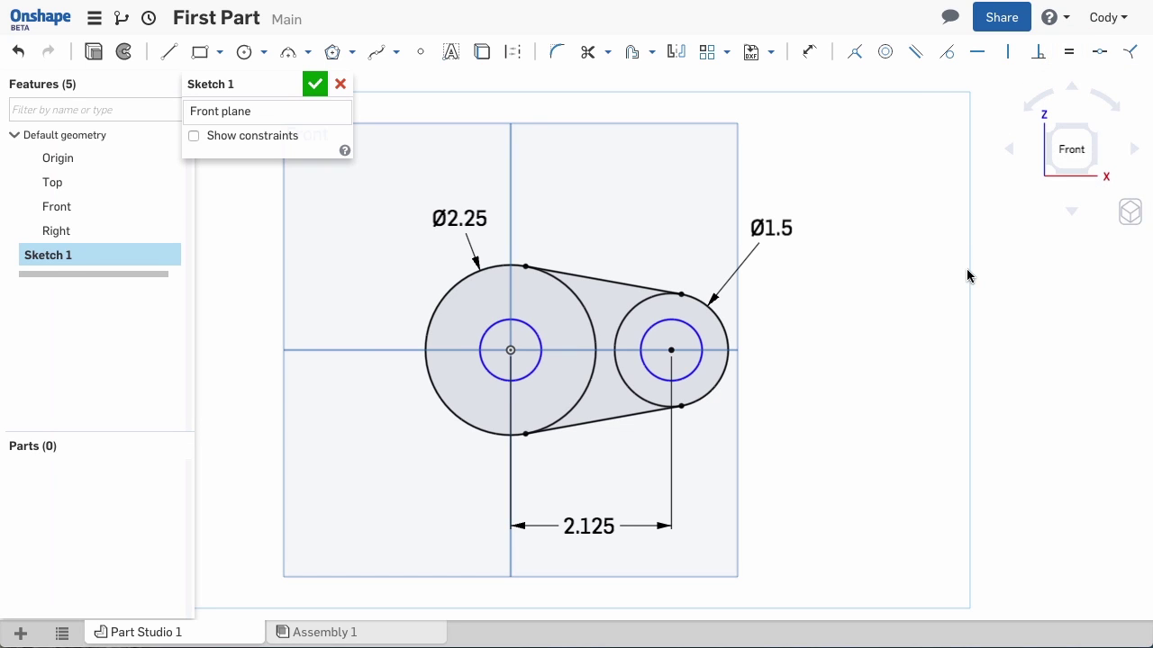
{"action": "key", "text": "d"}
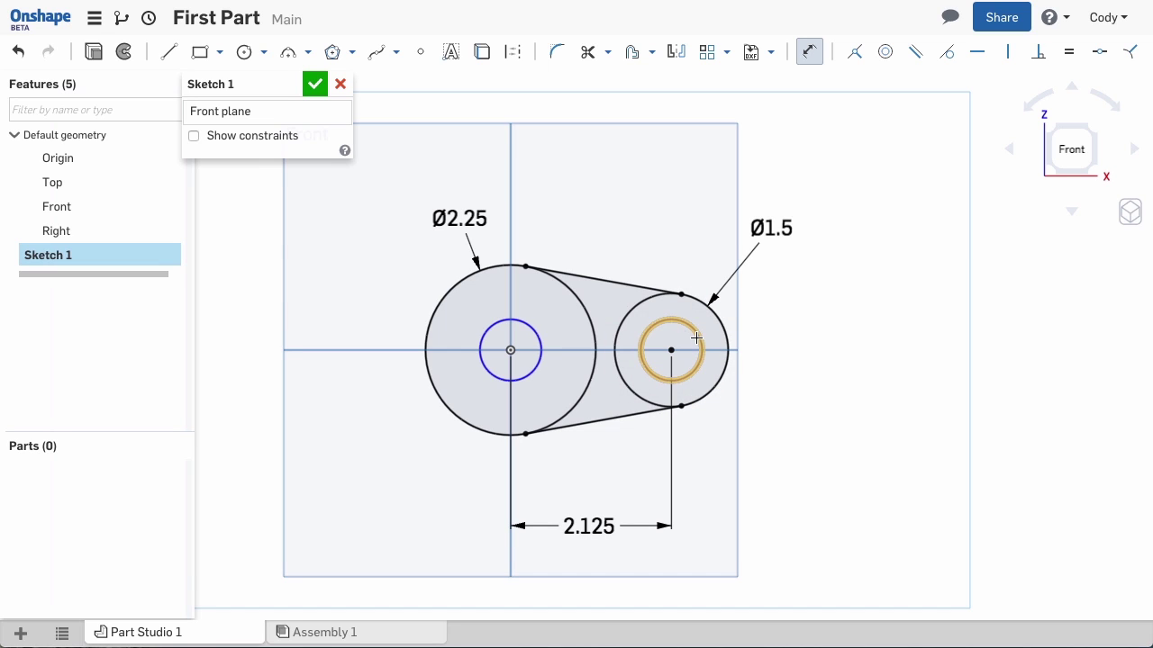
{"action": "left_click", "coordinate": [696, 337]}
{"action": "left_click", "coordinate": [847, 292]}
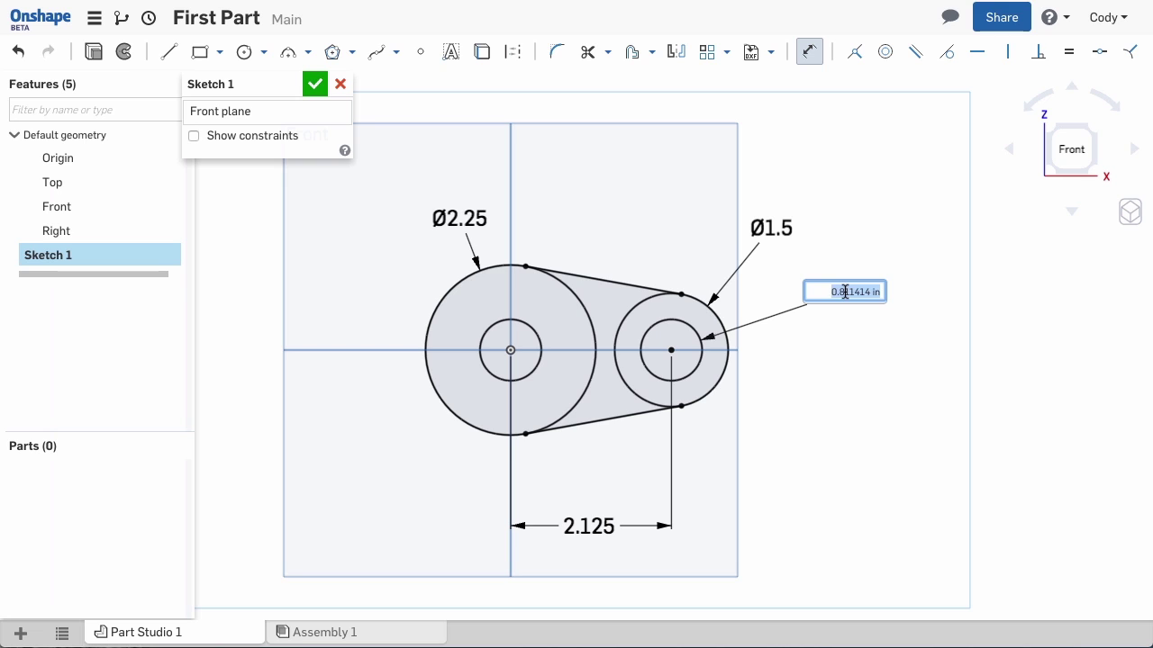
{"action": "type", "text": "1.125"}
{"action": "key", "text": "Return"}
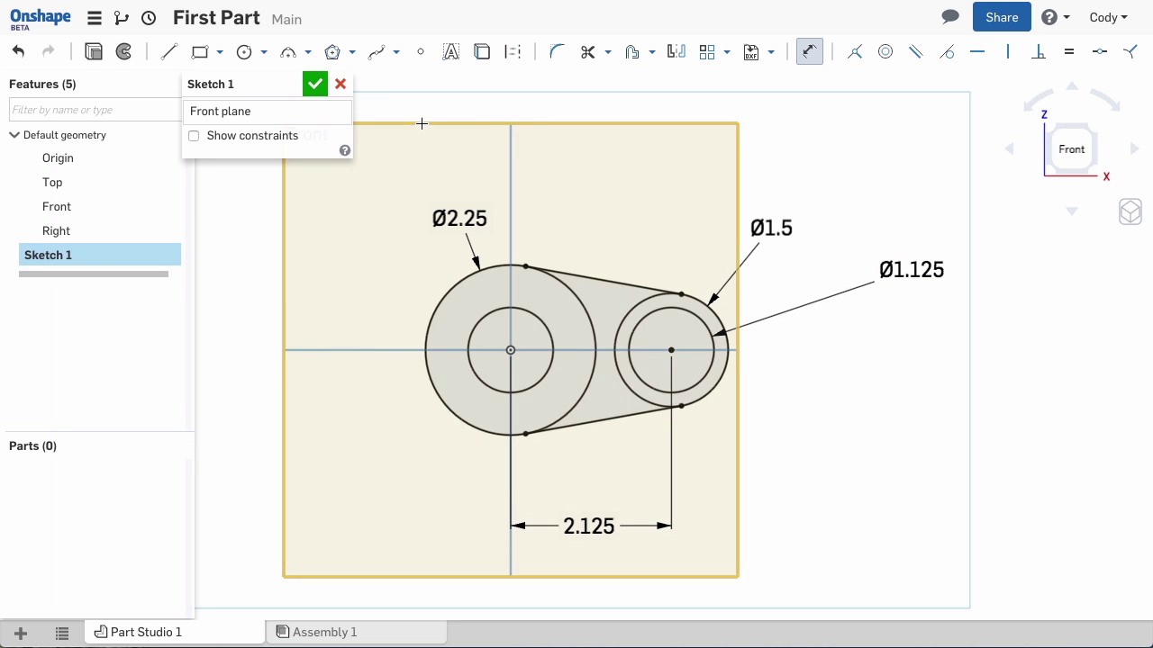
Draw a center-point rectangle on the large circle's centre
{"action": "left_click", "coordinate": [222, 54]}
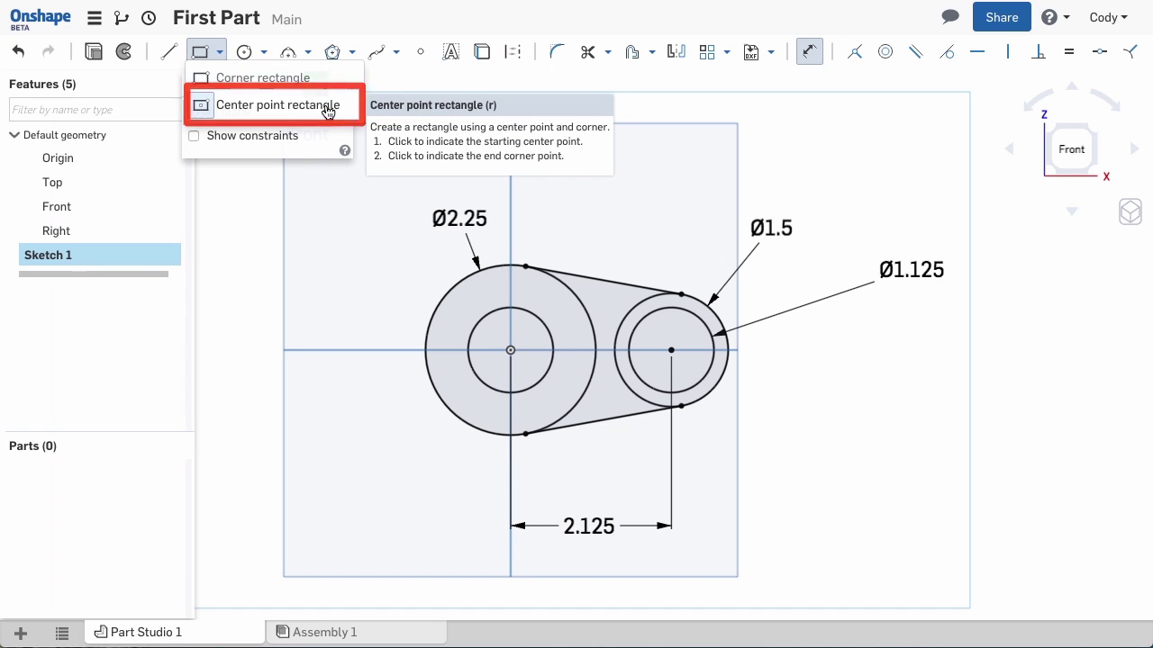
{"action": "left_click", "coordinate": [328, 109]}
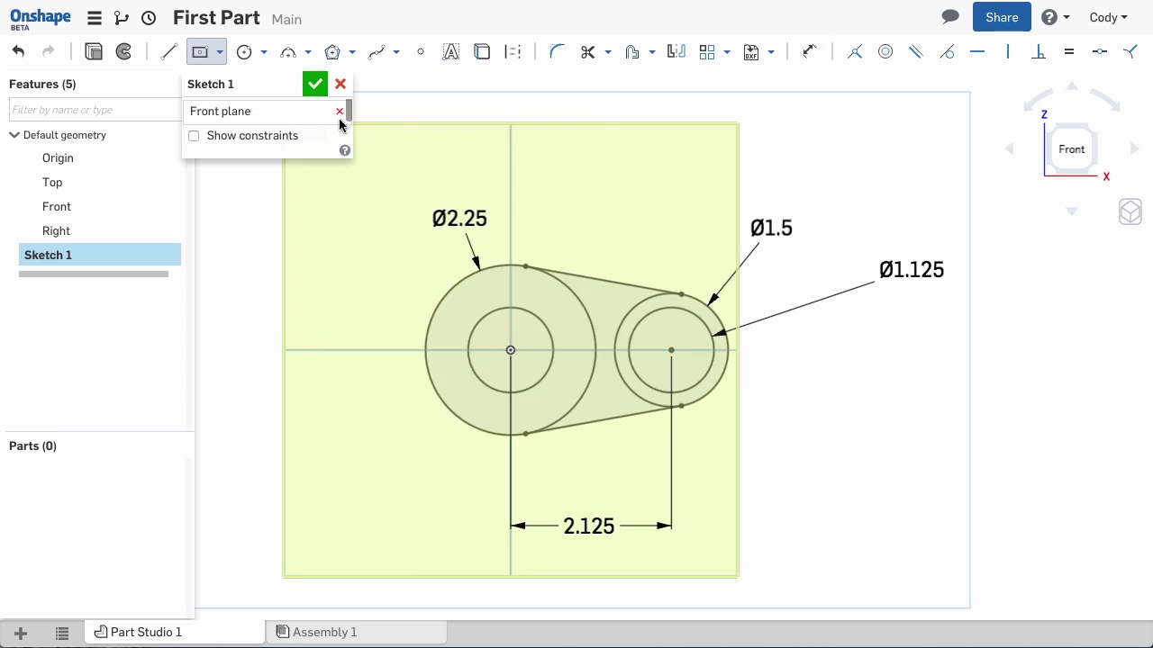
{"action": "left_click", "coordinate": [509, 350]}
{"action": "left_click", "coordinate": [454, 334]}
Dimension the keyway rectangle 1.5 wide and 0.375 tall
{"action": "left_click", "coordinate": [812, 54]}
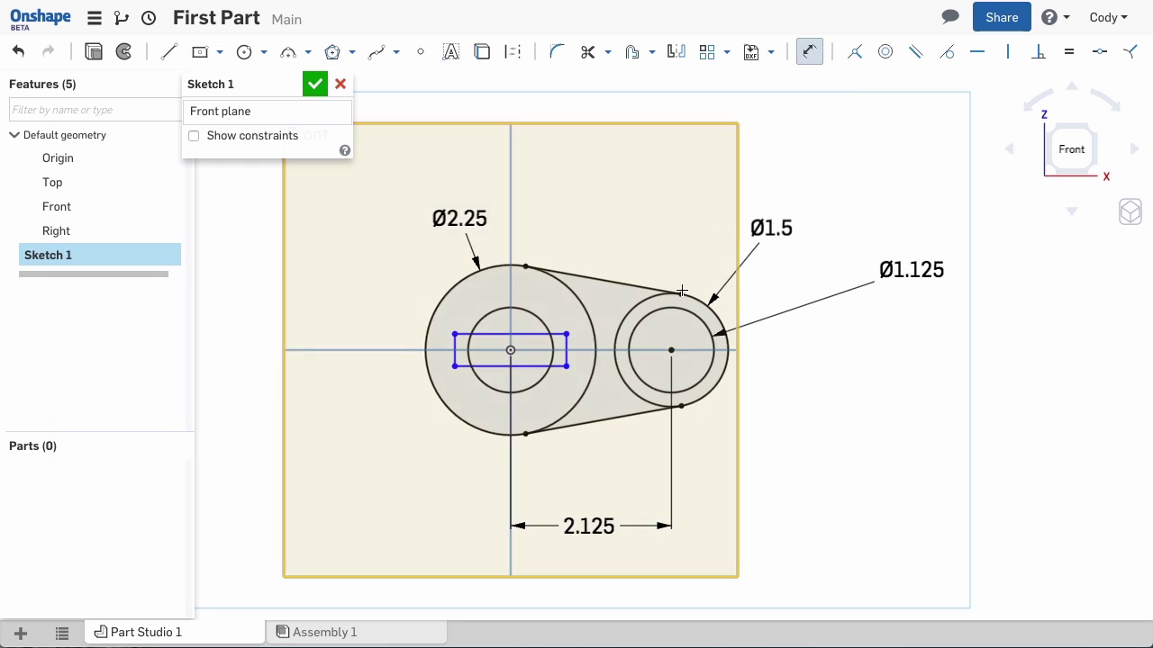
{"action": "left_click", "coordinate": [509, 366]}
{"action": "left_click", "coordinate": [395, 485]}
{"action": "type", "text": "1.5"}
{"action": "key", "text": "Return"}
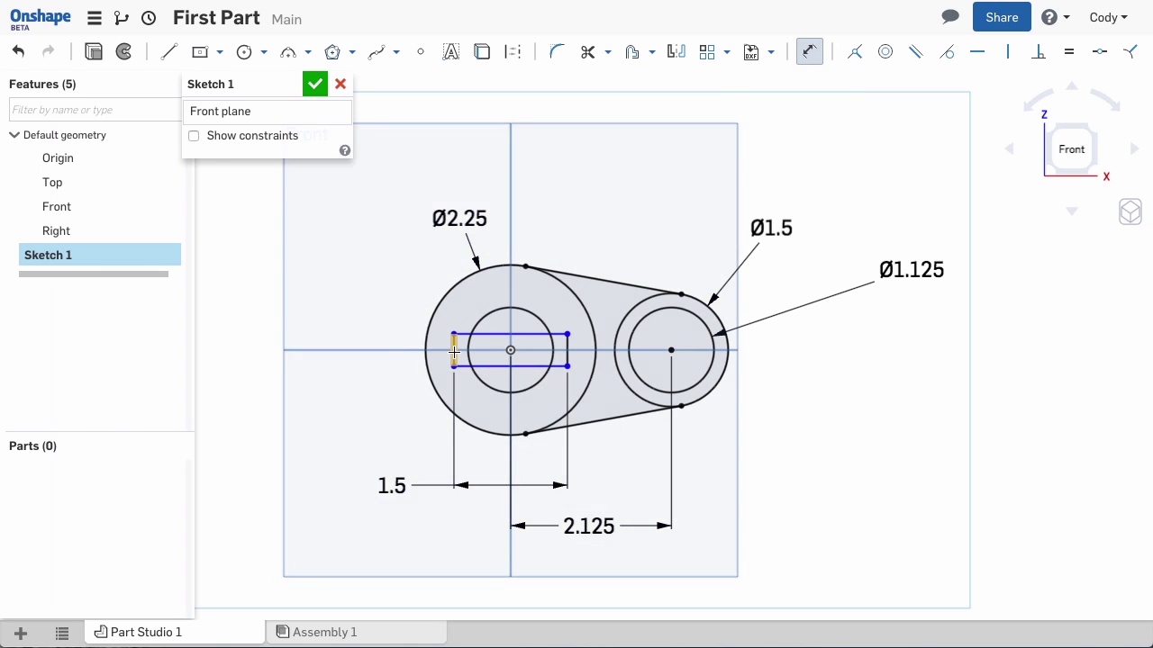
{"action": "left_click", "coordinate": [454, 350]}
{"action": "left_click", "coordinate": [347, 287]}
{"action": "type", "text": ".375"}
{"action": "key", "text": "Return"}
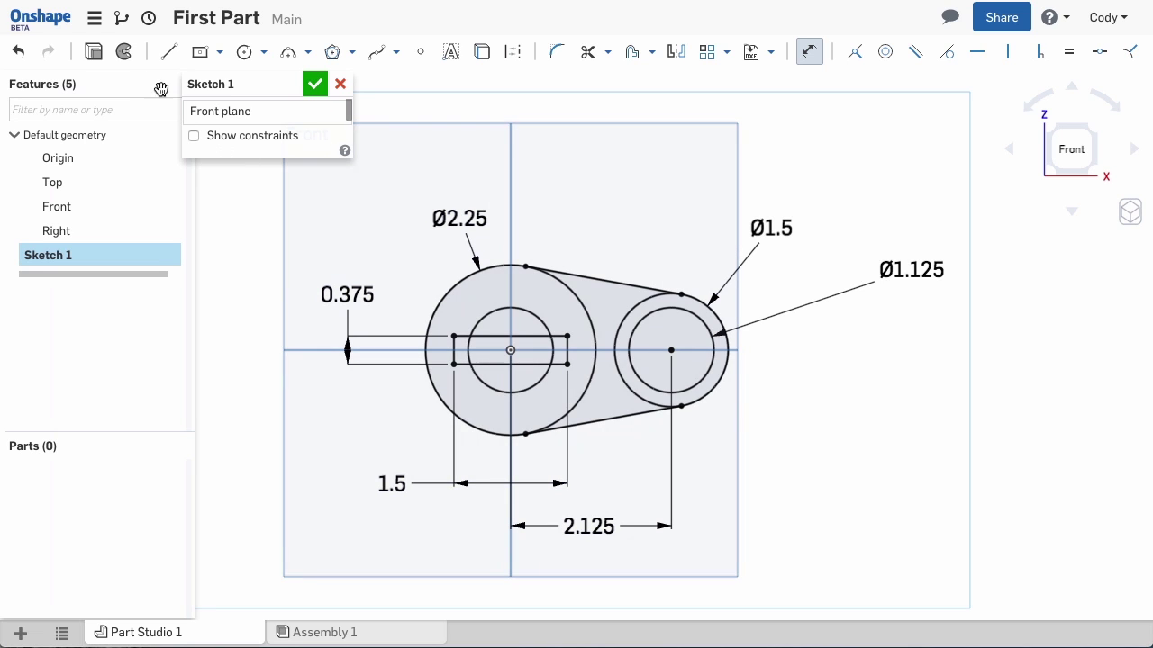
Start extruding the sketch, trying a 2 in depth before settling on 1 in
{"action": "left_click", "coordinate": [95, 53]}
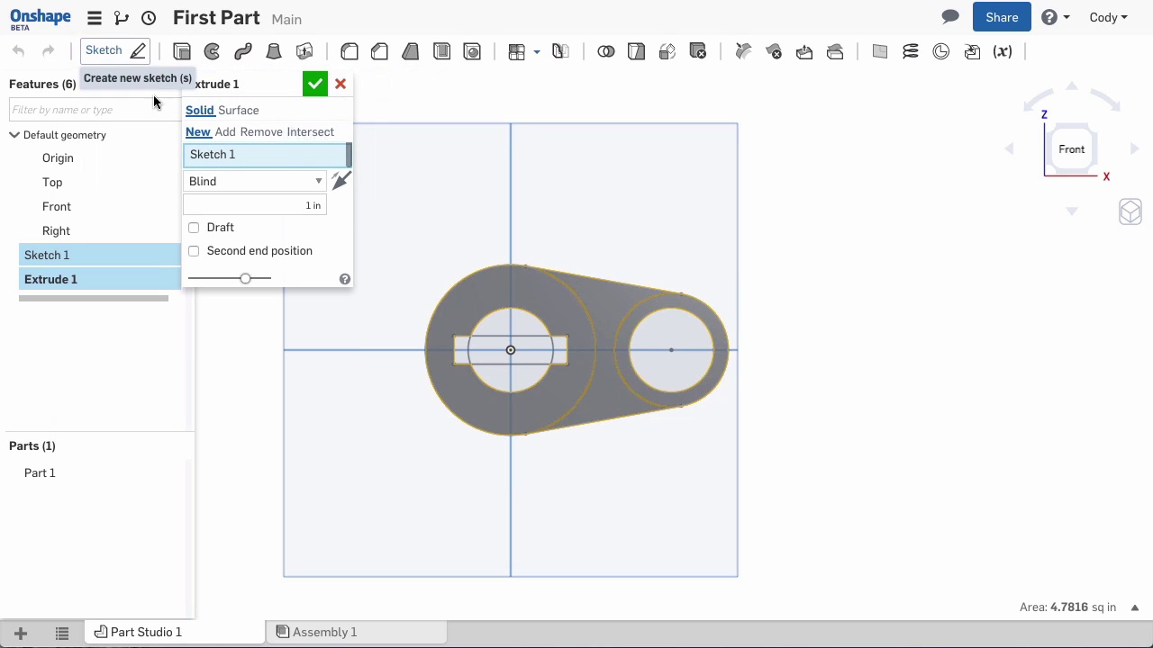
{"action": "right_click_drag", "start_coordinate": [834, 487], "coordinate": [804, 406]}
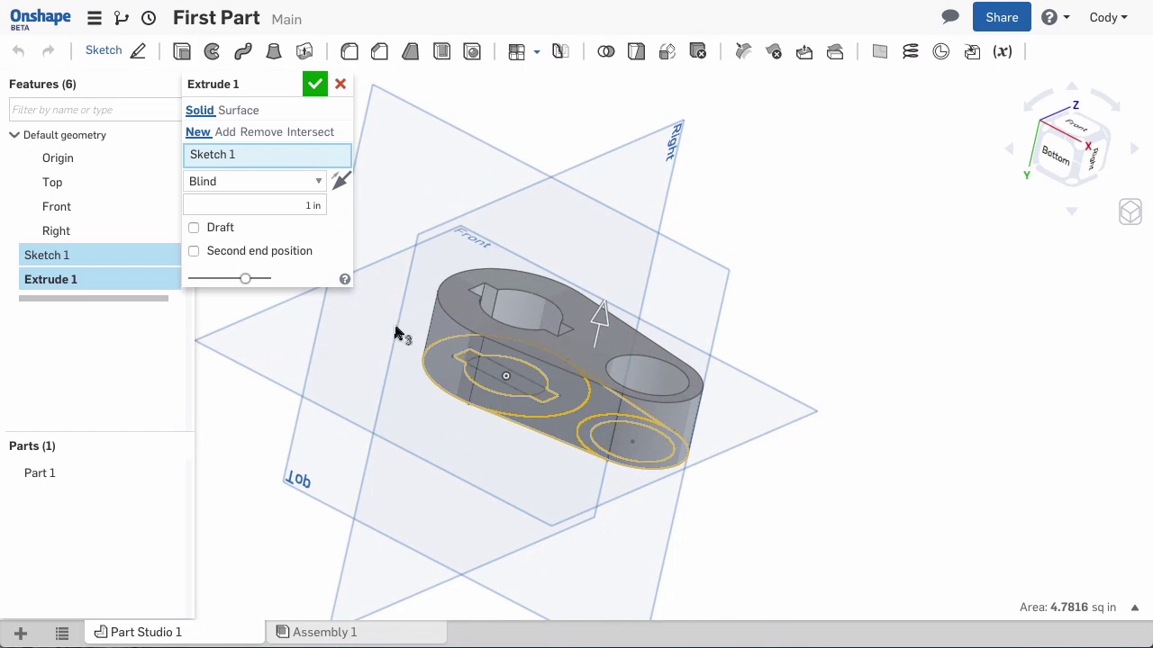
{"action": "middle_click_drag", "start_coordinate": [425, 348], "coordinate": [577, 345]}
{"action": "scroll", "coordinate": [728, 379], "scroll_direction": "up", "scroll_amount": 3}
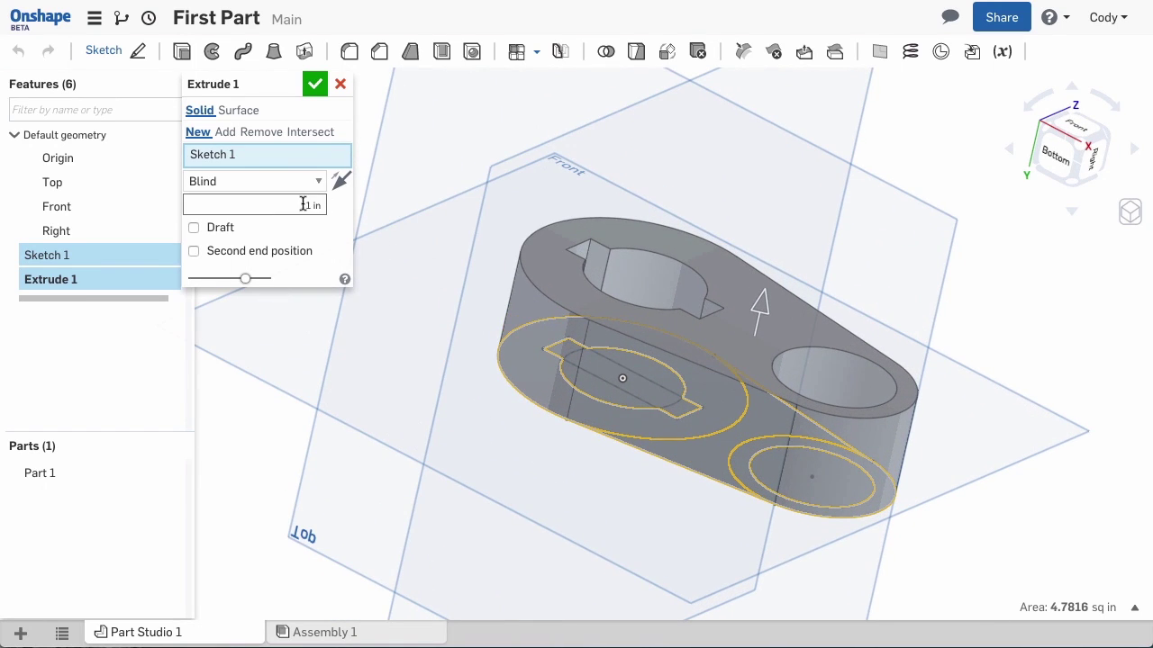
{"action": "left_click", "coordinate": [306, 205]}
{"action": "type", "text": "2"}
{"action": "key", "text": "Return"}
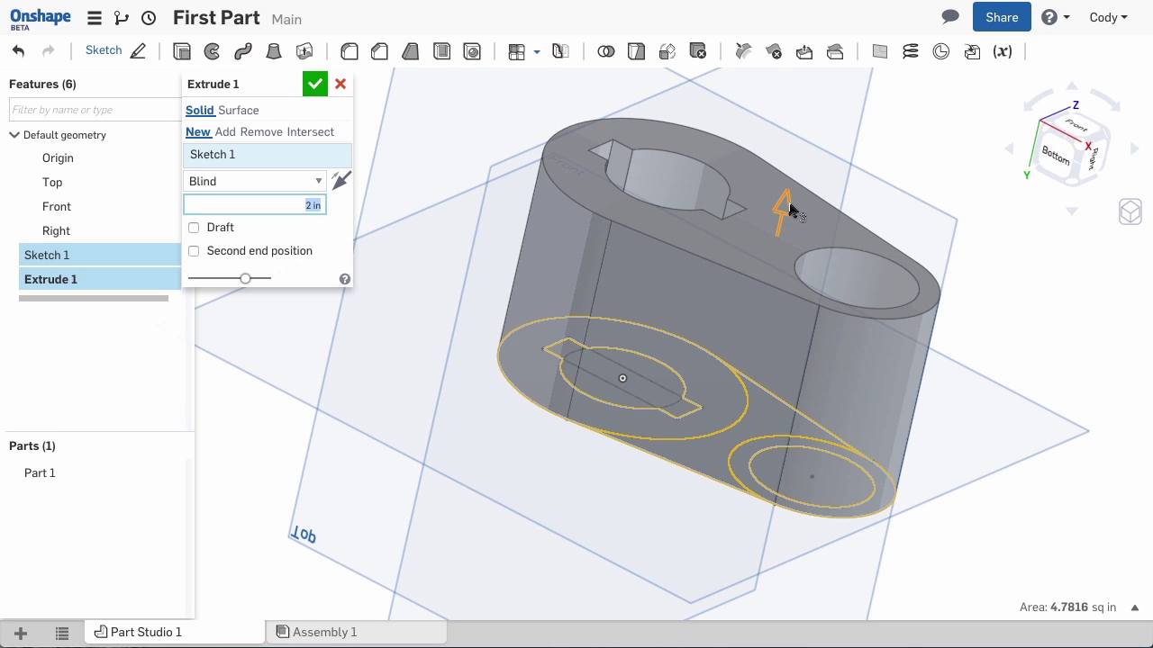
{"action": "left_click_drag", "start_coordinate": [790, 209], "coordinate": [776, 263]}
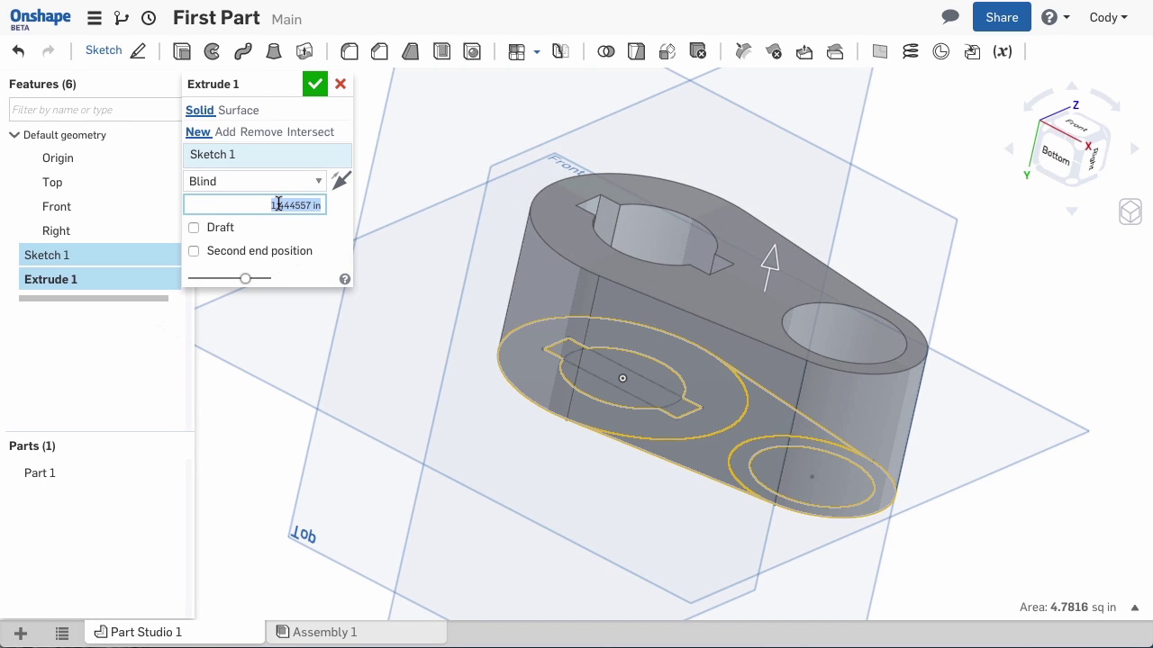
{"action": "type", "text": "1"}
{"action": "key", "text": "Return"}
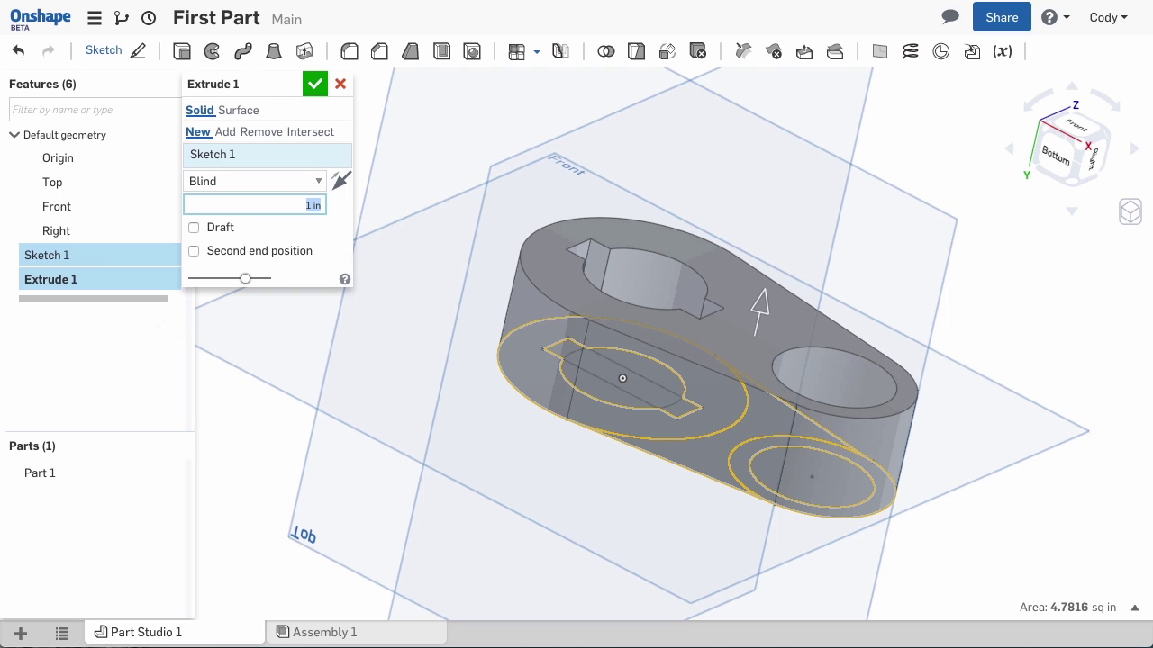
Reselect only the solid sketch regions, leaving both holes and keyway open, and confirm Extrude 1
{"action": "left_click", "coordinate": [342, 155]}
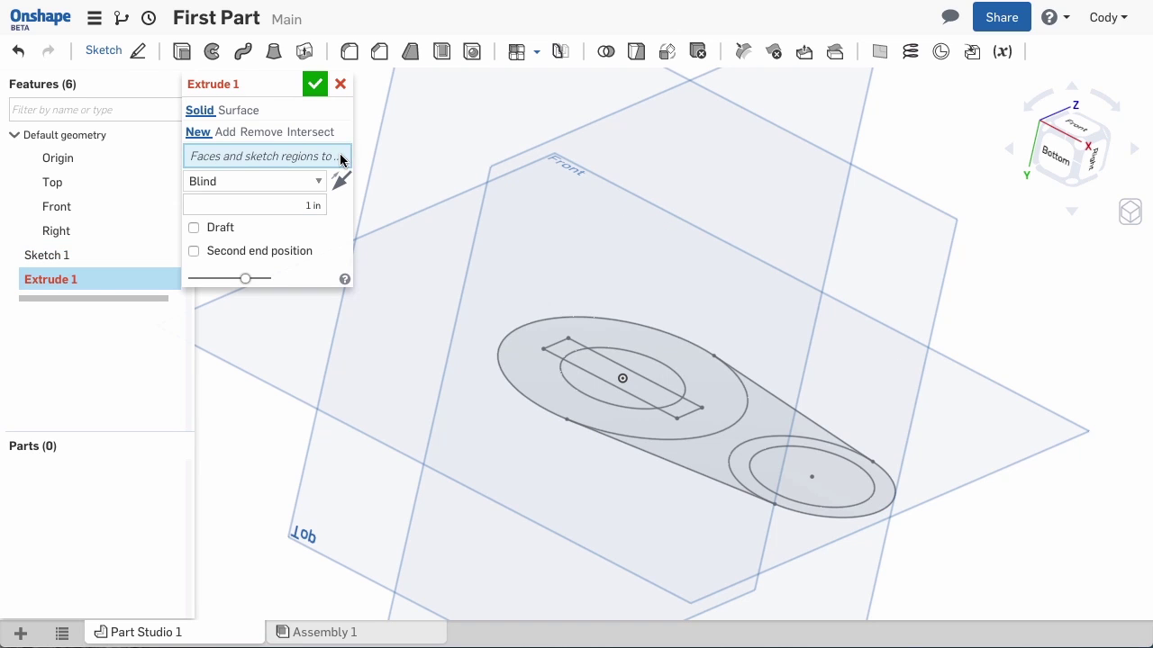
{"action": "left_click", "coordinate": [523, 364]}
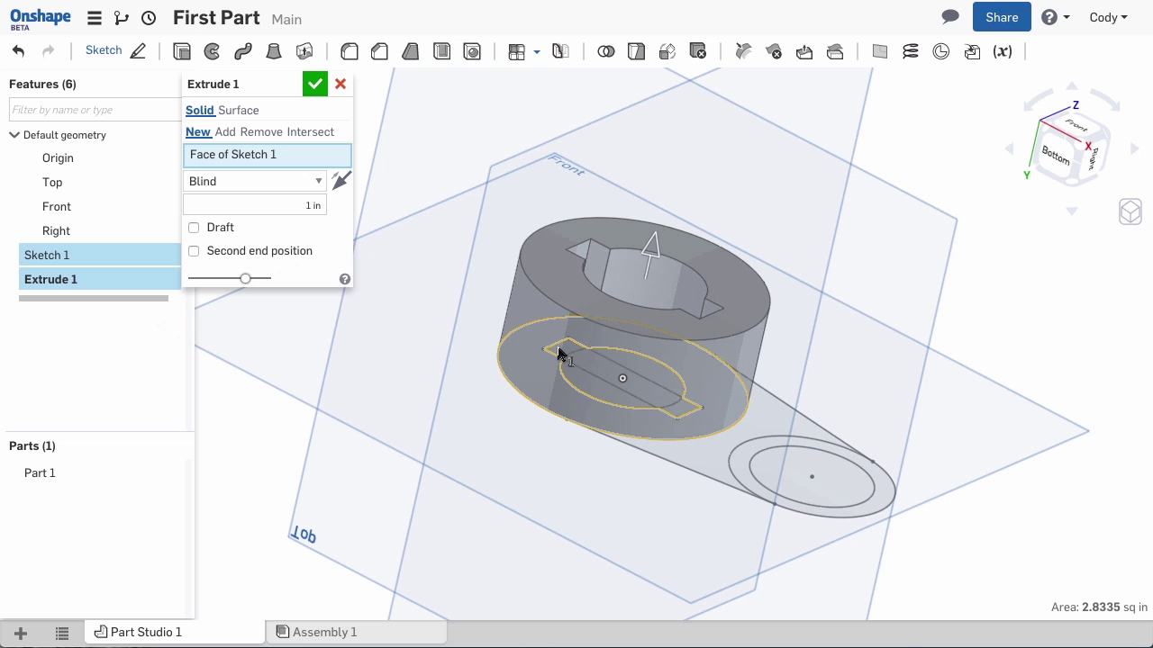
{"action": "right_click_drag", "start_coordinate": [570, 354], "coordinate": [571, 387]}
{"action": "scroll", "coordinate": [600, 273], "scroll_direction": "up", "scroll_amount": 5}
{"action": "left_click", "coordinate": [601, 275]}
{"action": "scroll", "coordinate": [715, 363], "scroll_direction": "down", "scroll_amount": 5}
{"action": "left_click", "coordinate": [717, 468]}
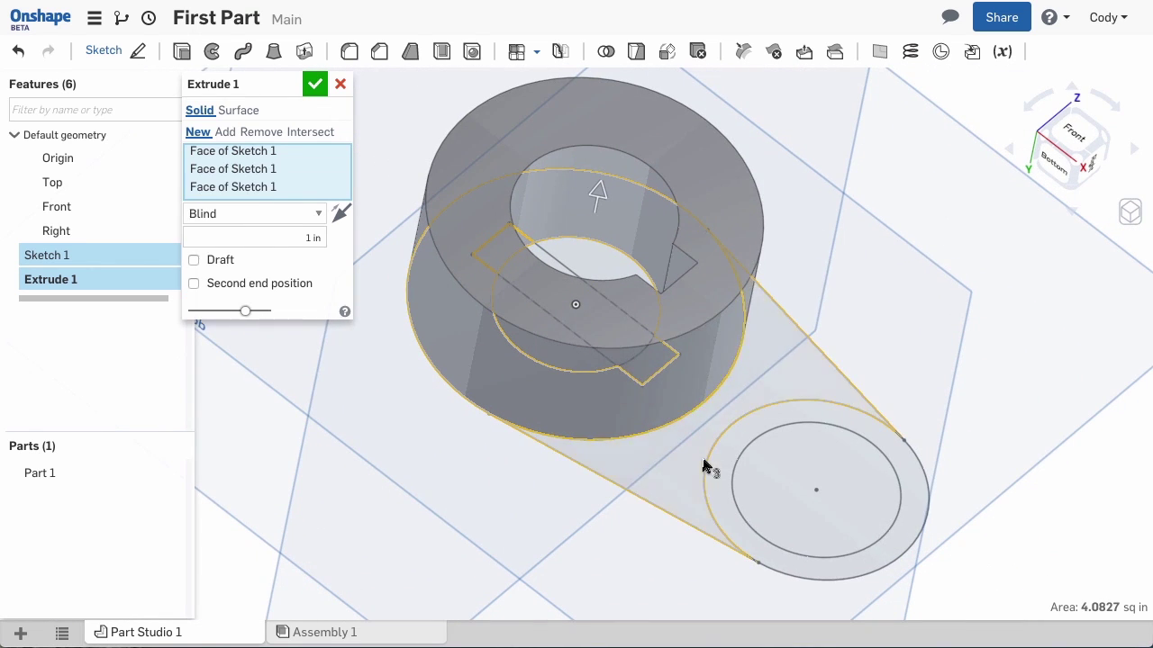
{"action": "left_click", "coordinate": [720, 467]}
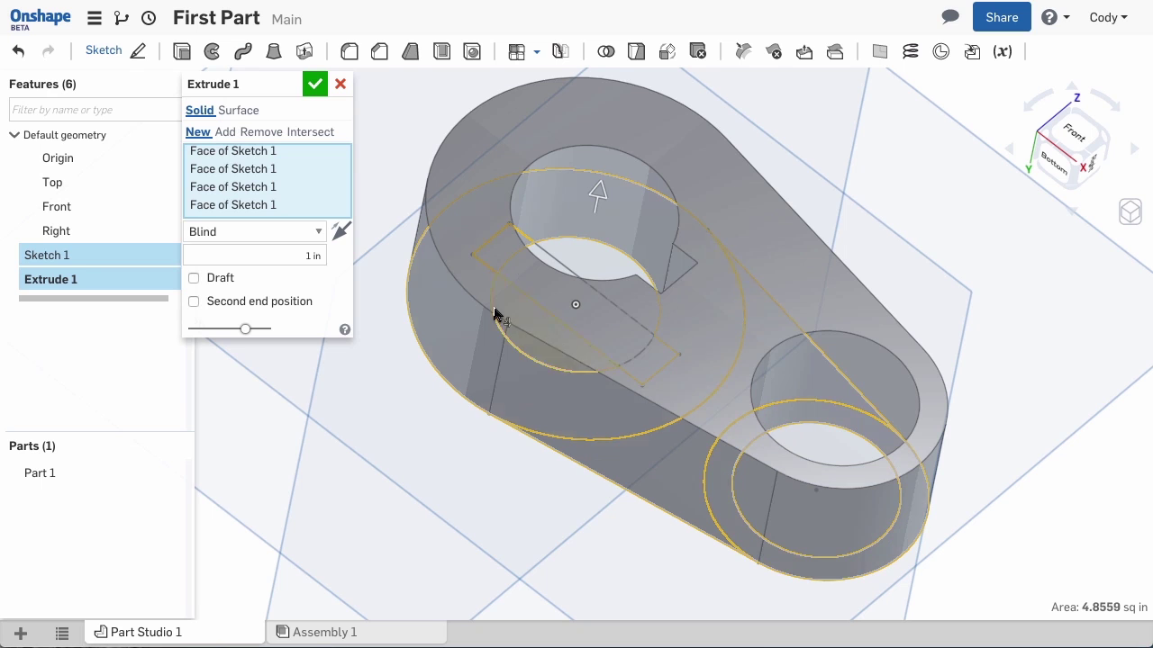
{"action": "left_click", "coordinate": [314, 84]}
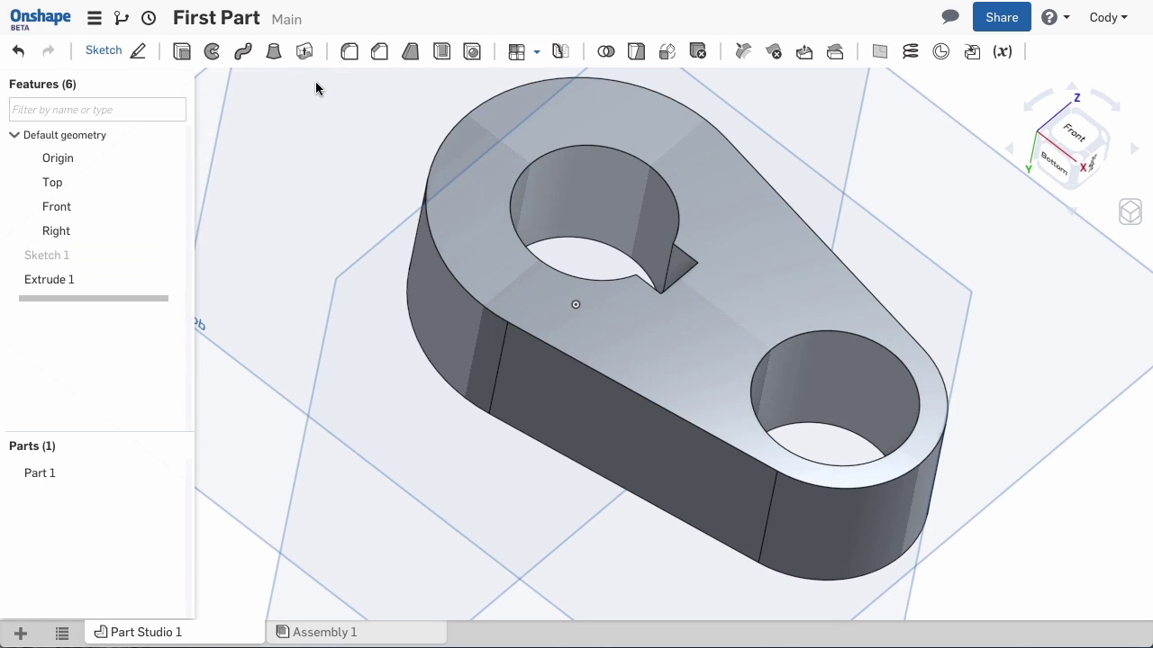
Make the hidden Sketch 1 visible over Part 1
{"action": "mouse_move", "coordinate": [315, 88]}
{"action": "right_mouse_down"}
{"action": "mouse_move", "coordinate": [390, 206]}
{"action": "mouse_move", "coordinate": [399, 275]}
{"action": "right_mouse_up"}
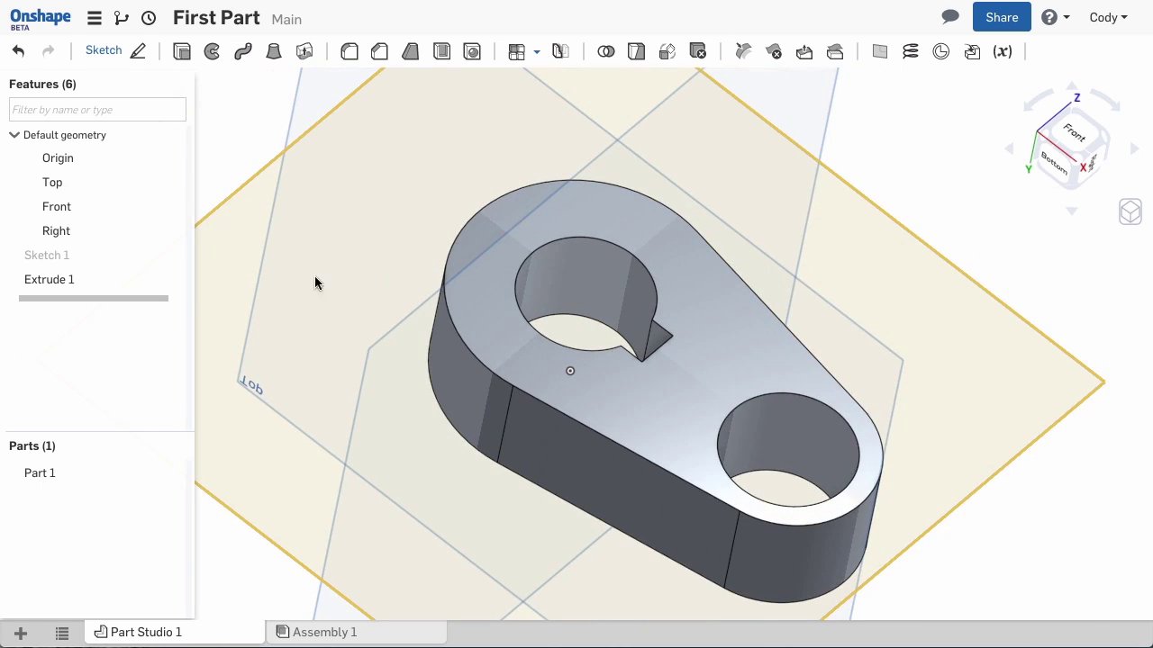
{"action": "left_click", "coordinate": [168, 255]}
{"action": "left_click", "coordinate": [168, 256]}
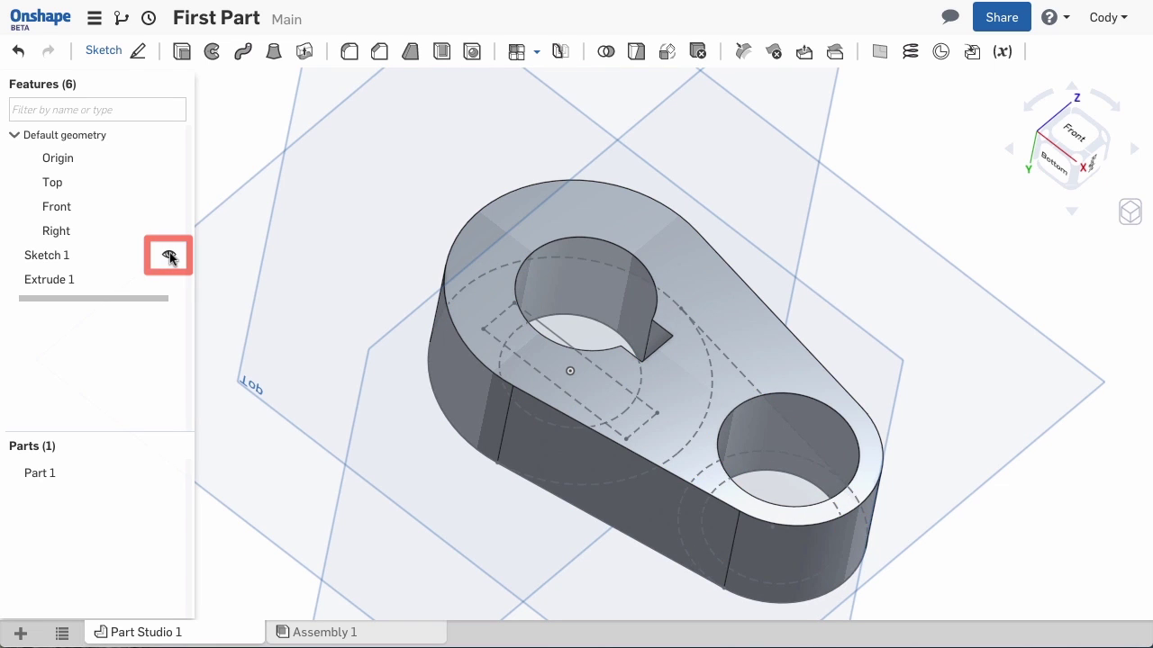
Extrude the two large-circle regions 2 in as a boss added onto Part 1
{"action": "left_click", "coordinate": [181, 51]}
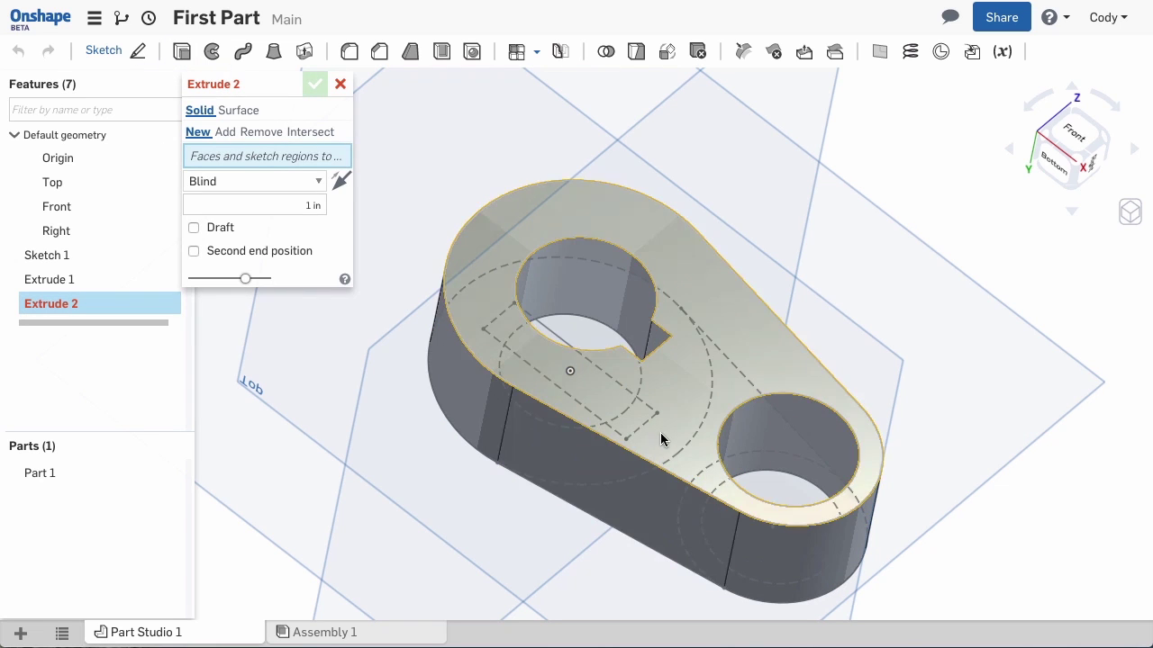
{"action": "mouse_move", "coordinate": [656, 429]}
{"action": "right_mouse_down"}
{"action": "mouse_move", "coordinate": [625, 352]}
{"action": "mouse_move", "coordinate": [582, 411]}
{"action": "right_mouse_up"}
{"action": "left_click", "coordinate": [534, 503]}
{"action": "left_click", "coordinate": [514, 523]}
{"action": "mouse_move", "coordinate": [514, 523]}
{"action": "right_mouse_down"}
{"action": "mouse_move", "coordinate": [530, 244]}
{"action": "mouse_move", "coordinate": [541, 420]}
{"action": "mouse_move", "coordinate": [325, 256]}
{"action": "right_mouse_up"}
{"action": "left_click", "coordinate": [324, 219]}
{"action": "type", "text": "2"}
{"action": "key", "text": "Return"}
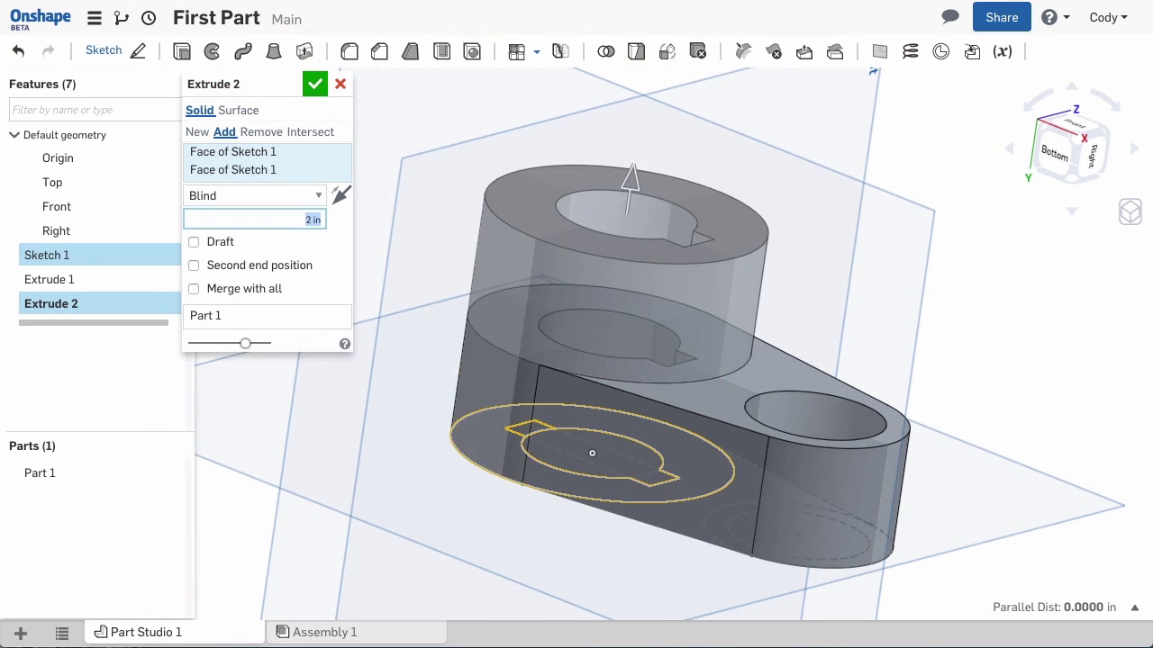
{"action": "left_click", "coordinate": [316, 85]}
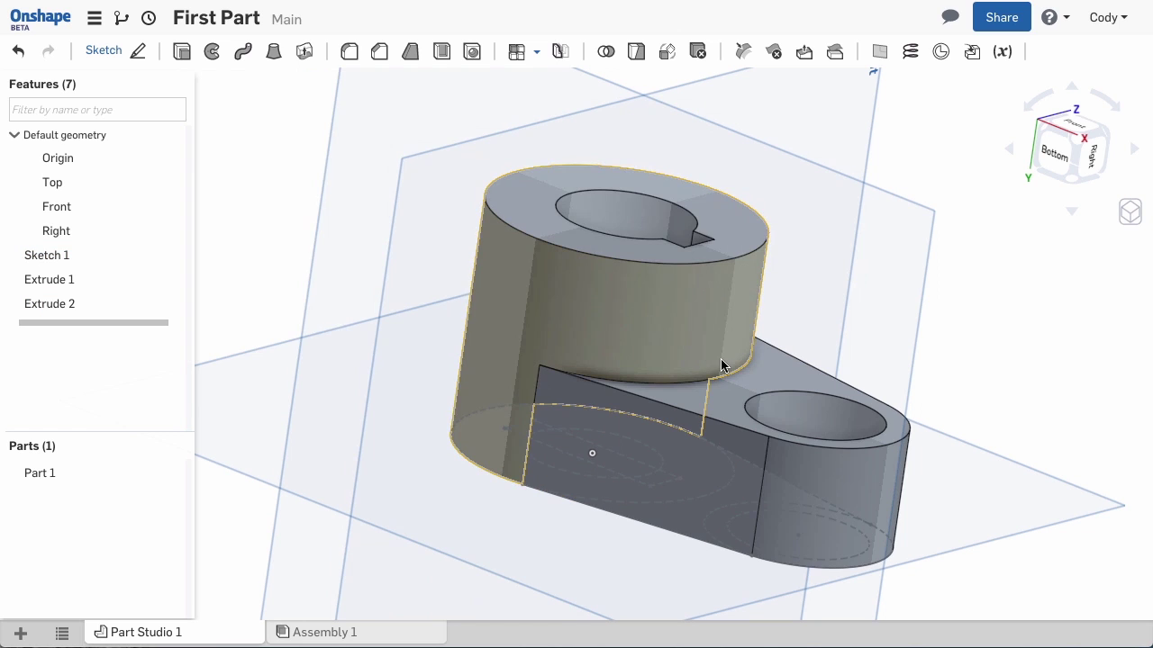
Hide the Top, Front and Right planes with P and inspect the finished part
{"action": "scroll", "coordinate": [720, 358], "scroll_direction": "up", "scroll_amount": 3}
{"action": "key", "text": "p"}
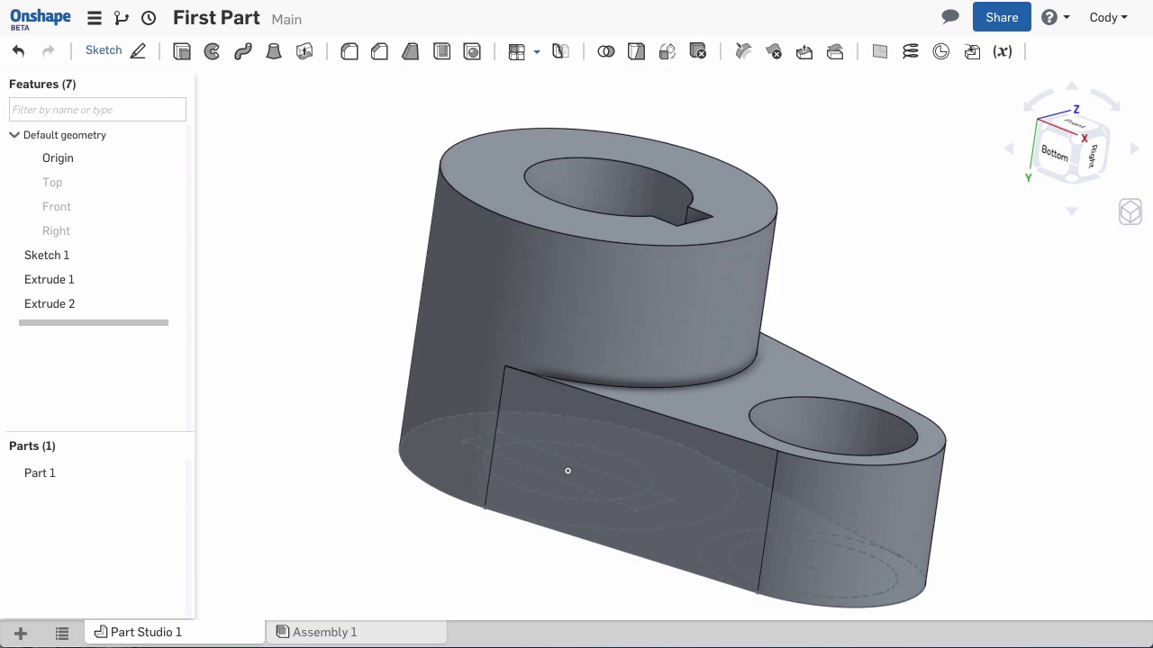
{"action": "mouse_move", "coordinate": [848, 358]}
{"action": "right_mouse_down"}
{"action": "mouse_move", "coordinate": [684, 342]}
{"action": "mouse_move", "coordinate": [675, 330]}
{"action": "mouse_move", "coordinate": [767, 348]}
{"action": "mouse_move", "coordinate": [844, 385]}
{"action": "mouse_move", "coordinate": [825, 367]}
{"action": "right_mouse_up"}
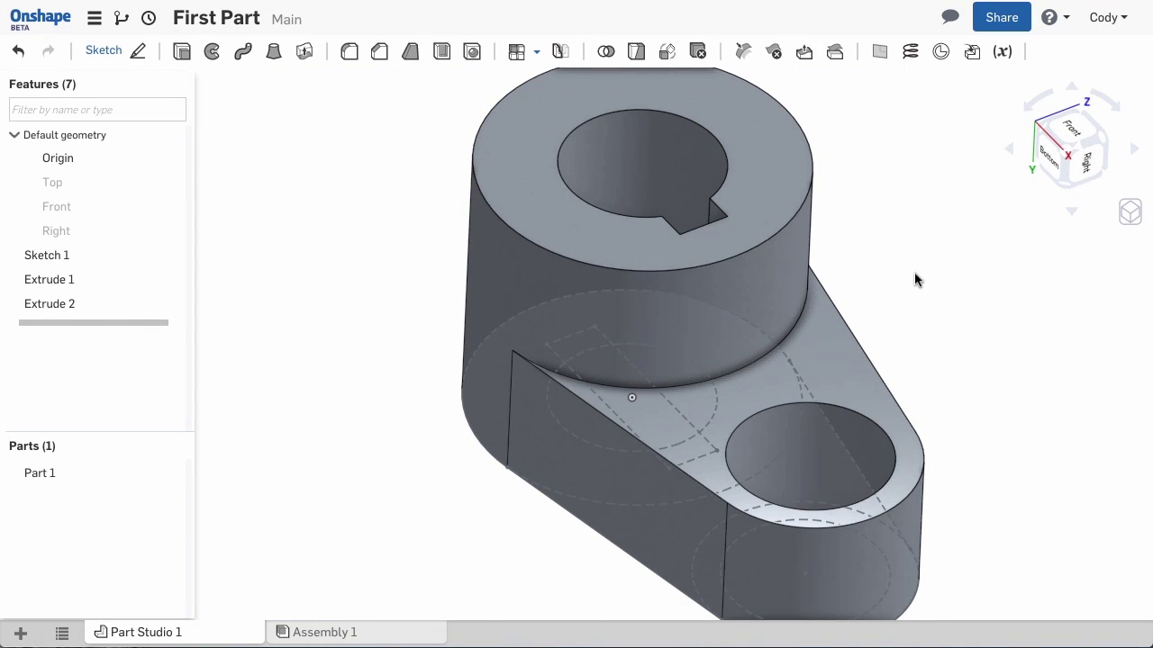